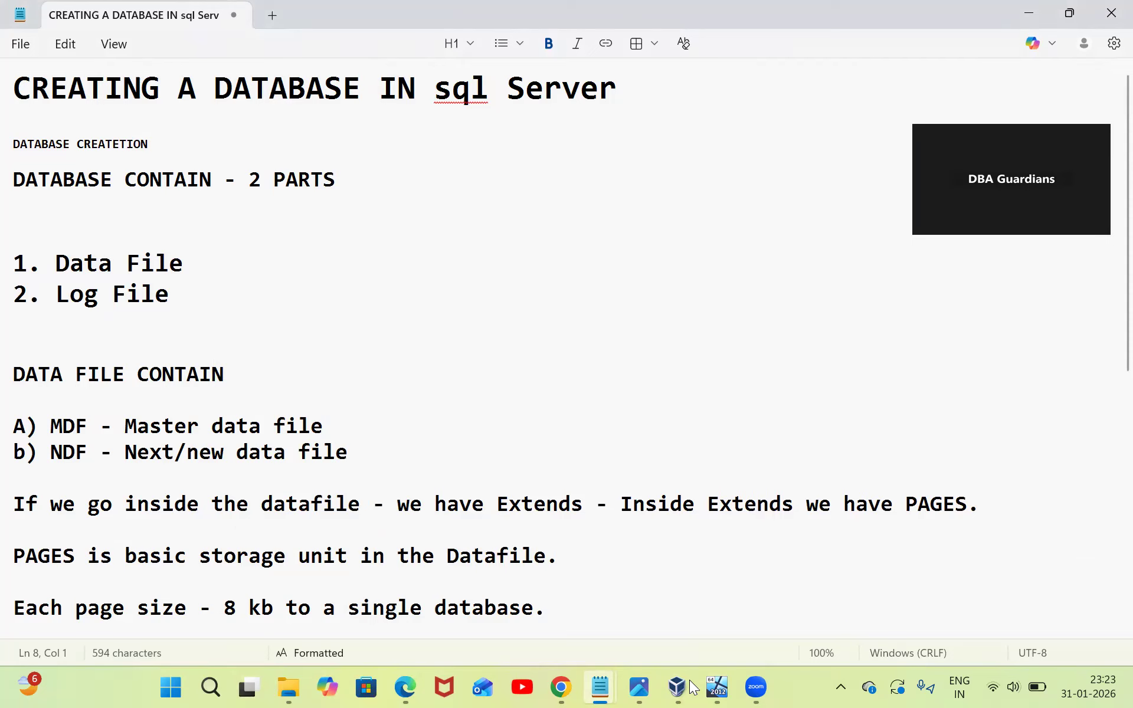
Step: Switch to the dba virtual machine and start a new database named TAIWAN in SQL Server Management Studio
mouse_move(718, 687)
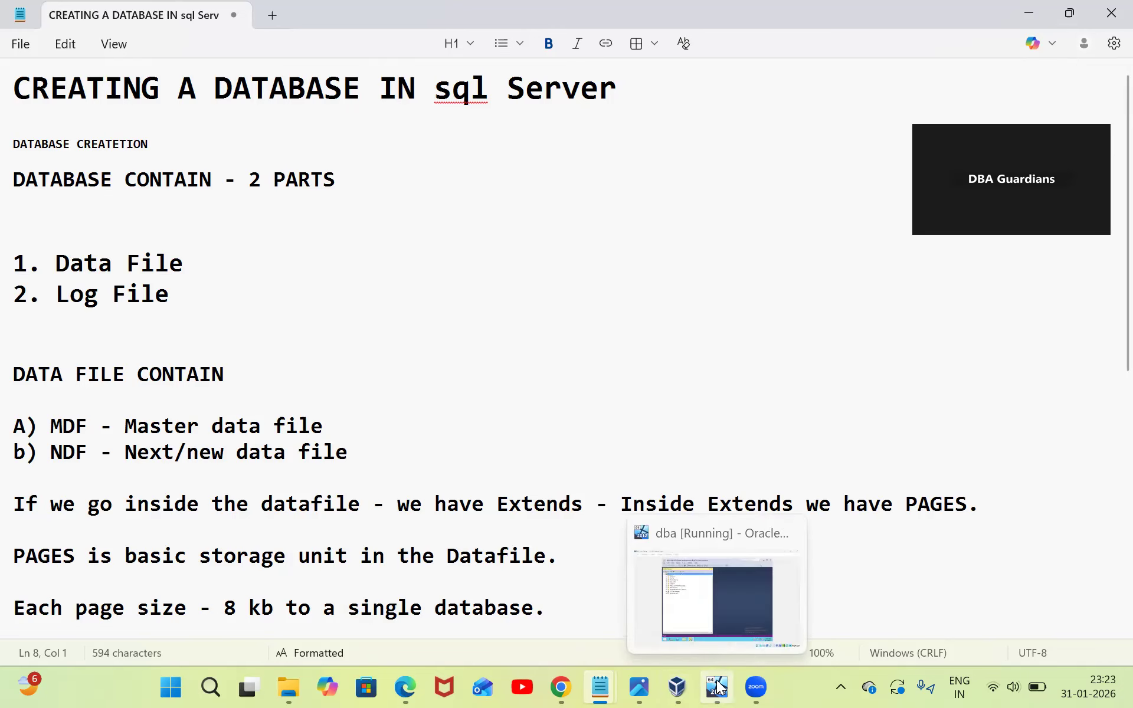
left_click(720, 608)
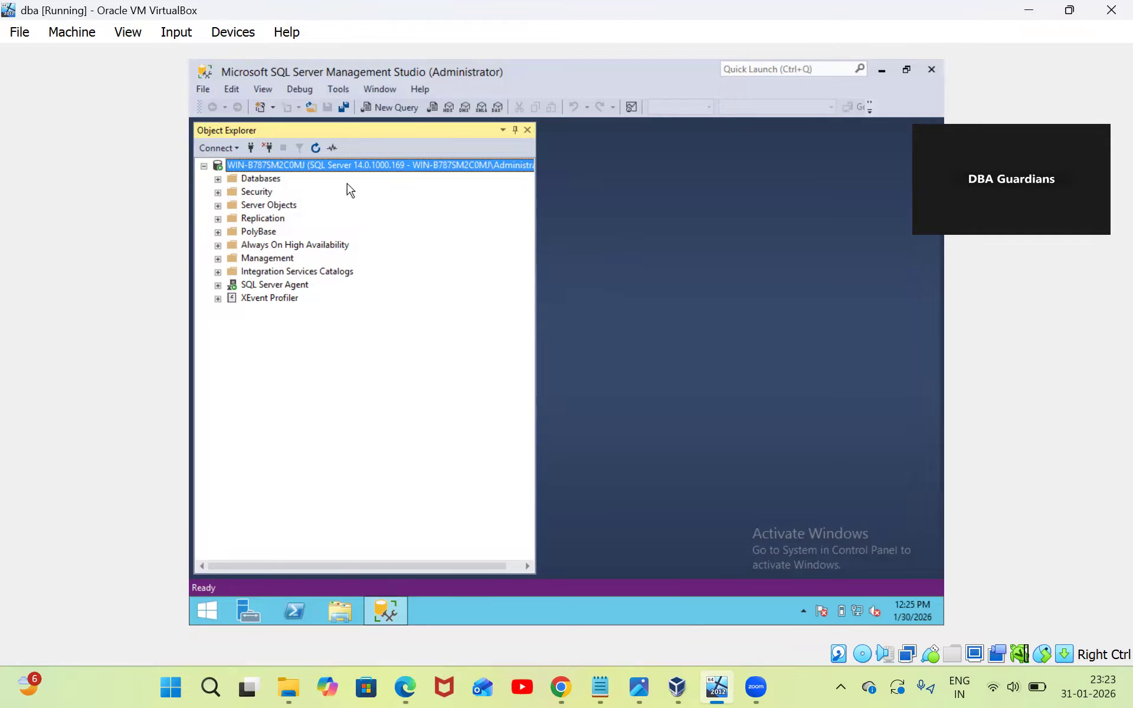
left_click(250, 181)
right_click(250, 184)
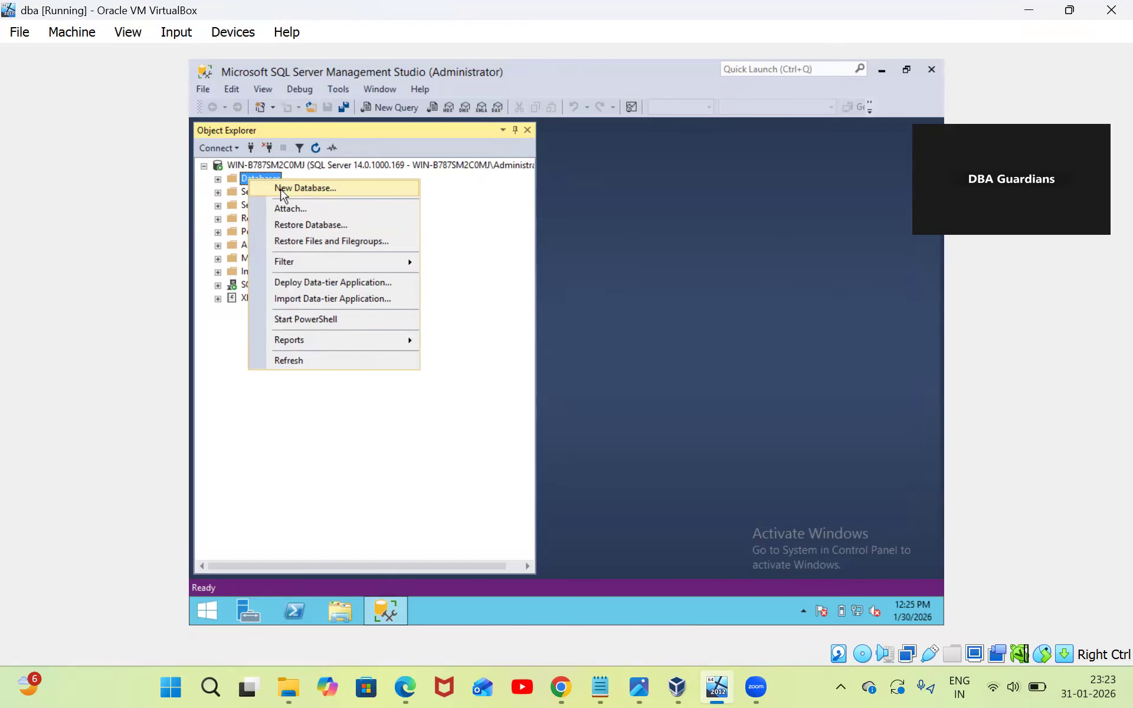
left_click(282, 190)
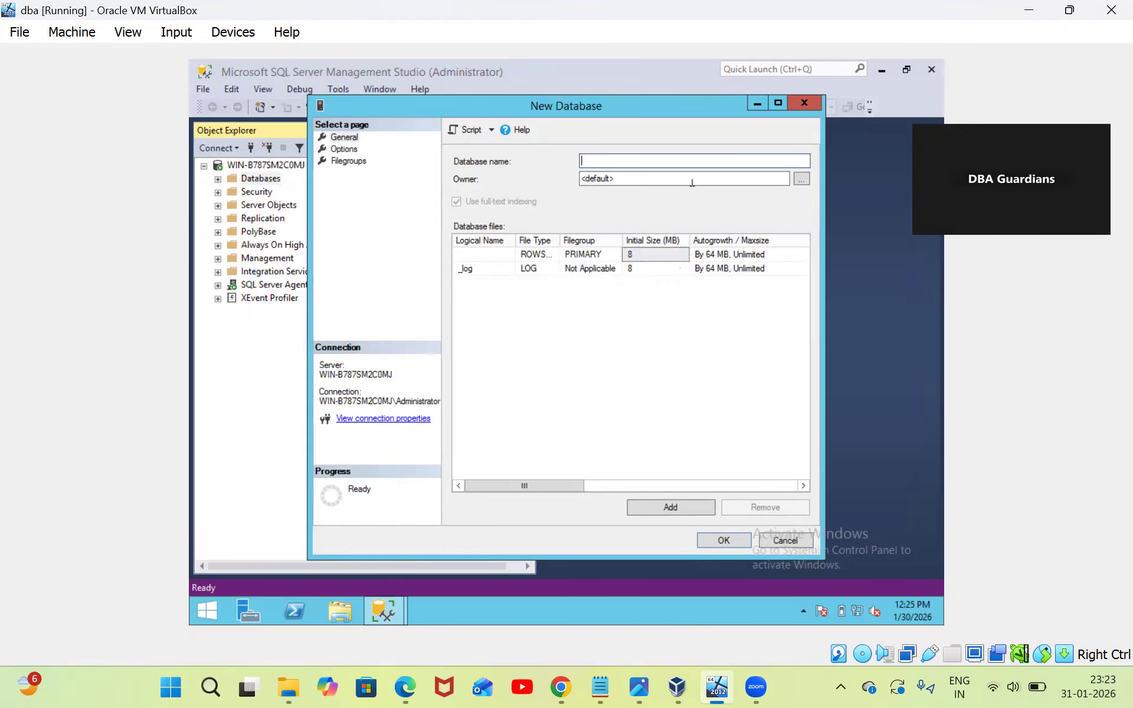
left_click(778, 102)
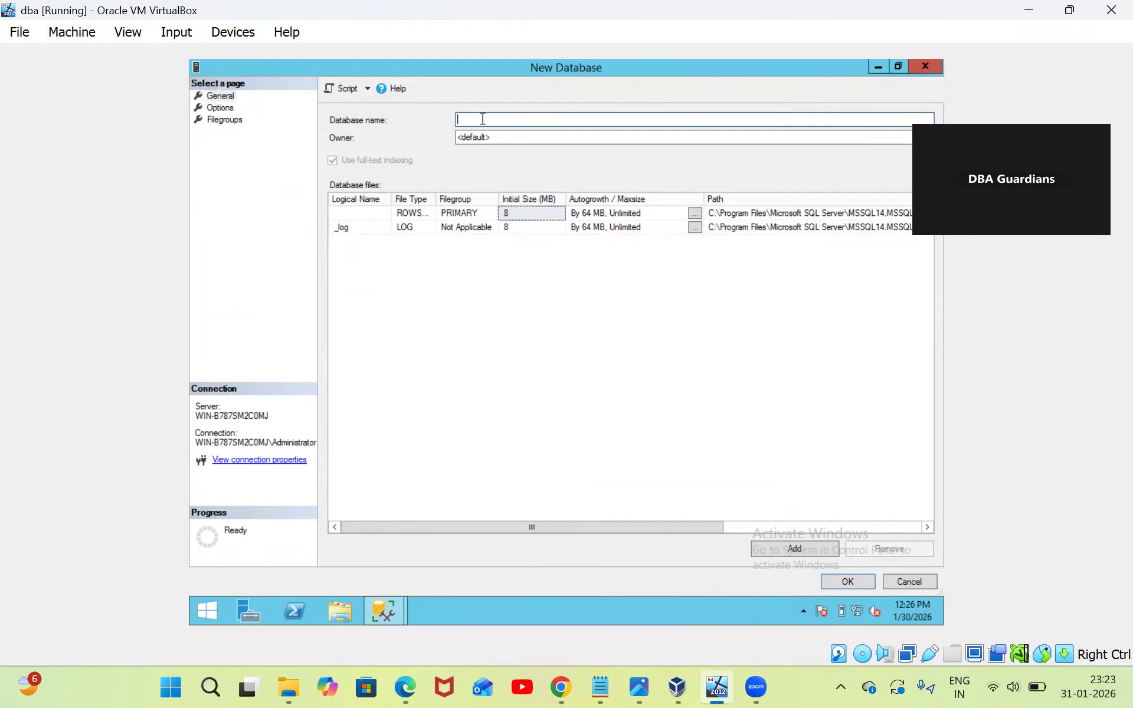
type("TAIWAN")
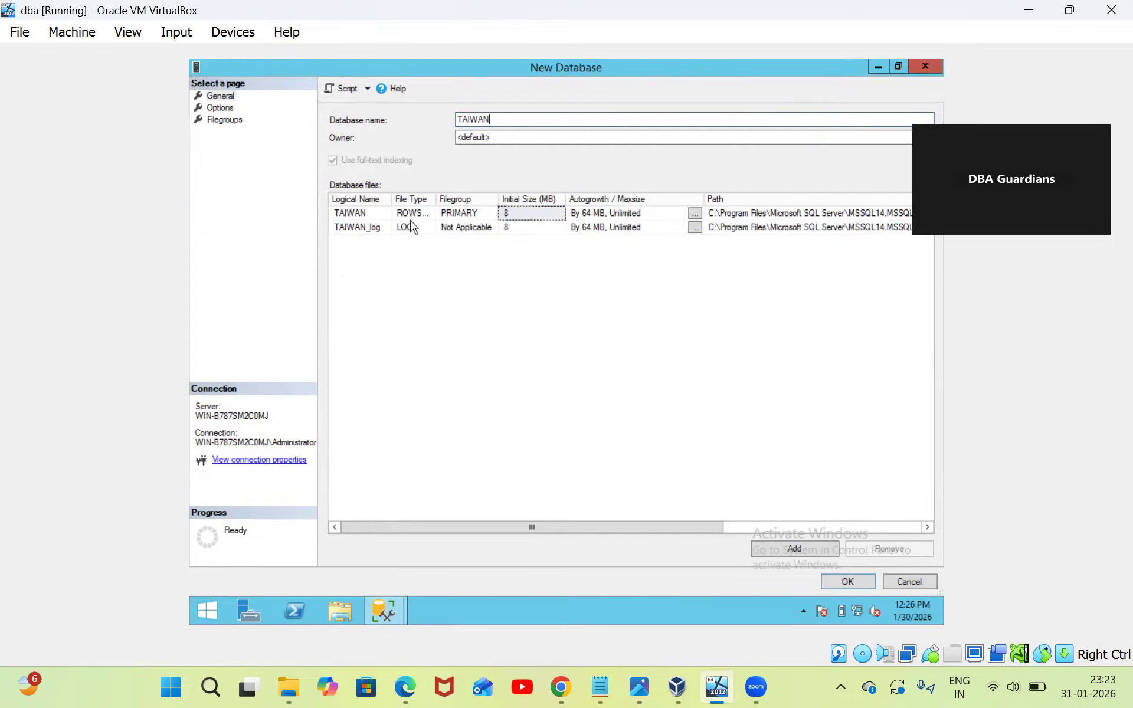
Step: Consult the database creation notes in Notepad about data and log files, and return to the virtual machine
mouse_move(587, 680)
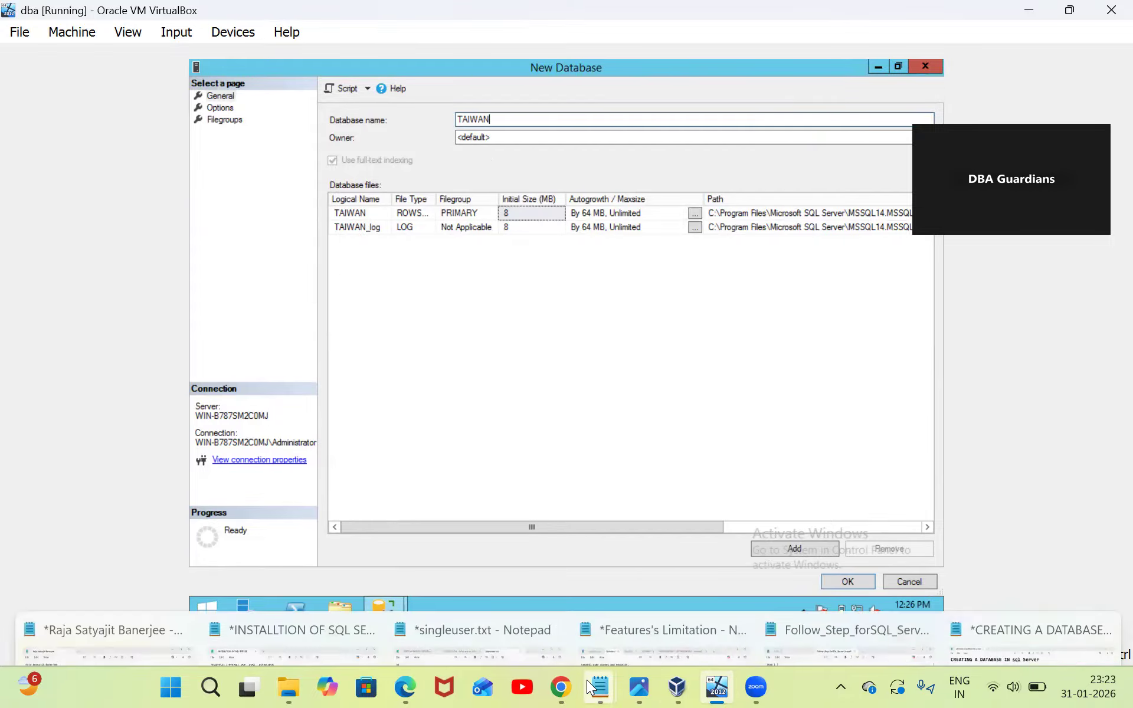
left_click(979, 574)
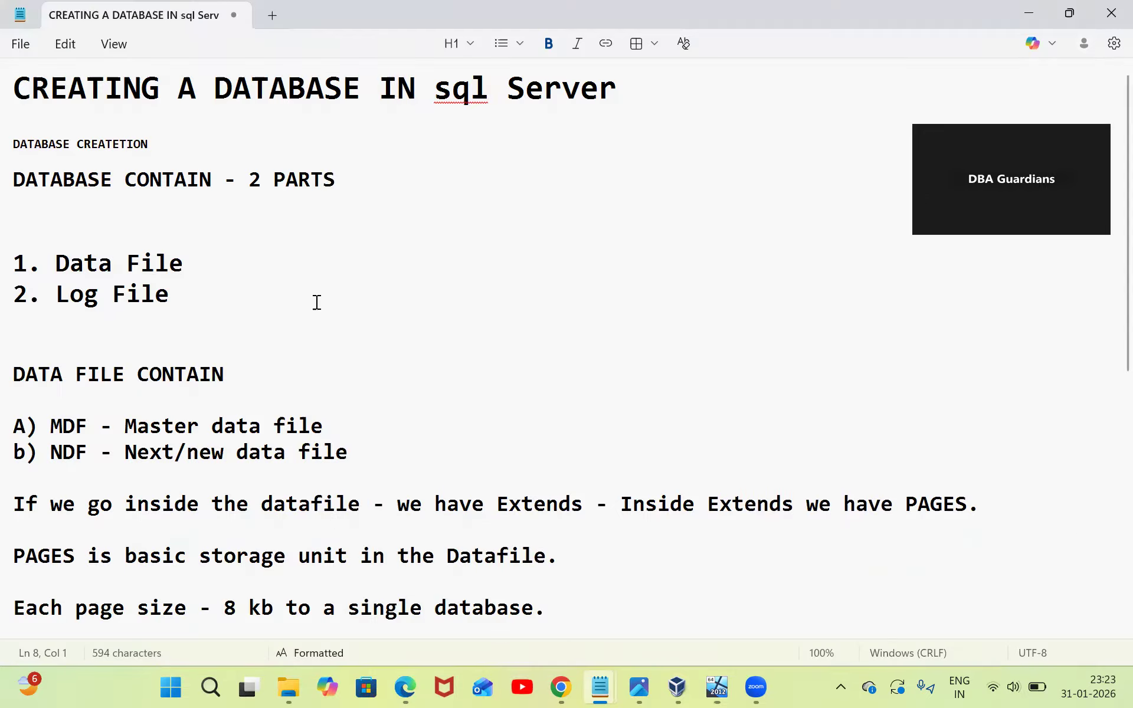
mouse_move(717, 688)
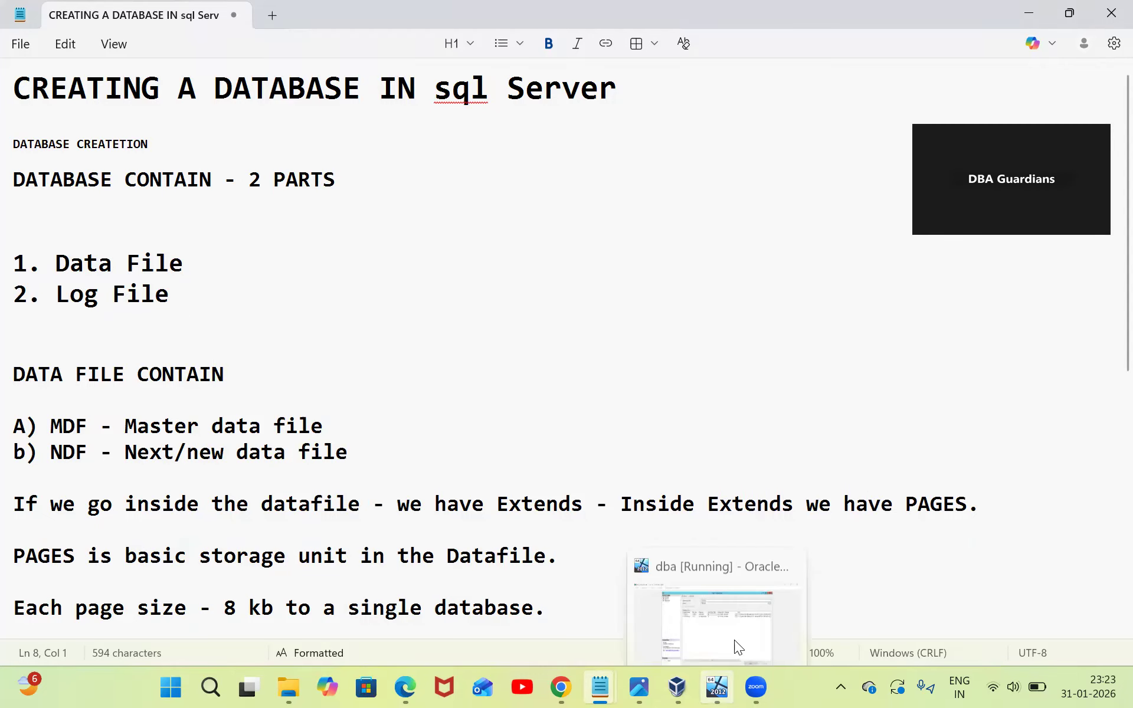
left_click(740, 576)
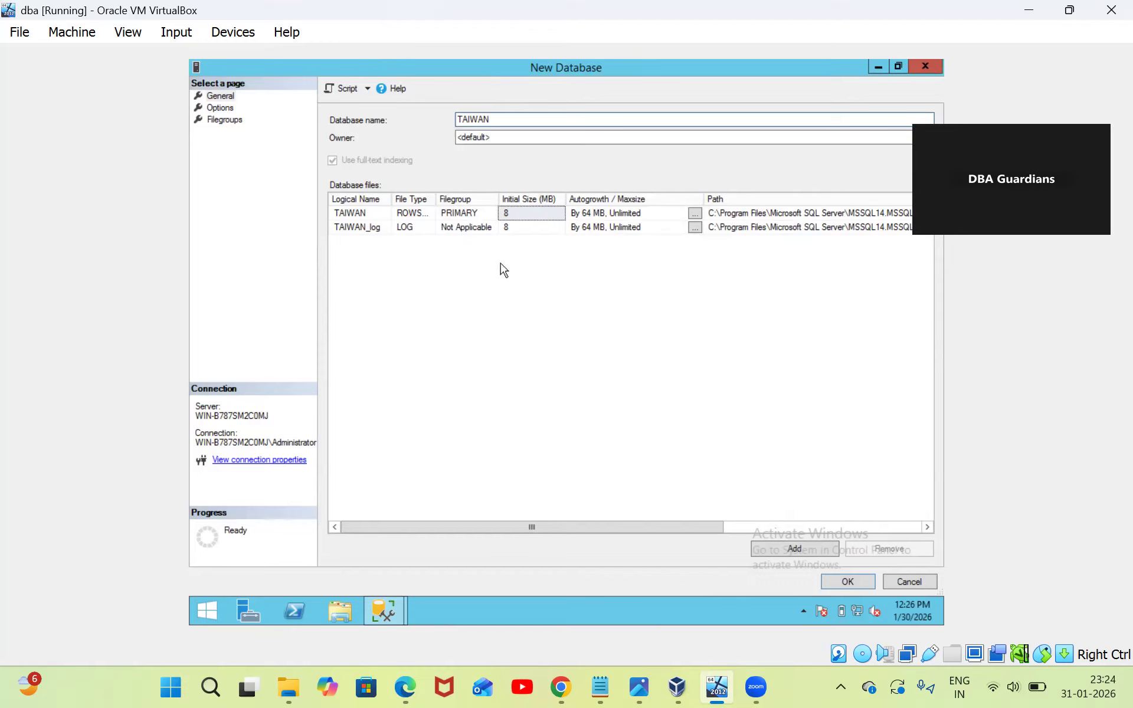
Step: Scale the virtual machine's display, Virtual Screen 1, to 150%
left_click(134, 37)
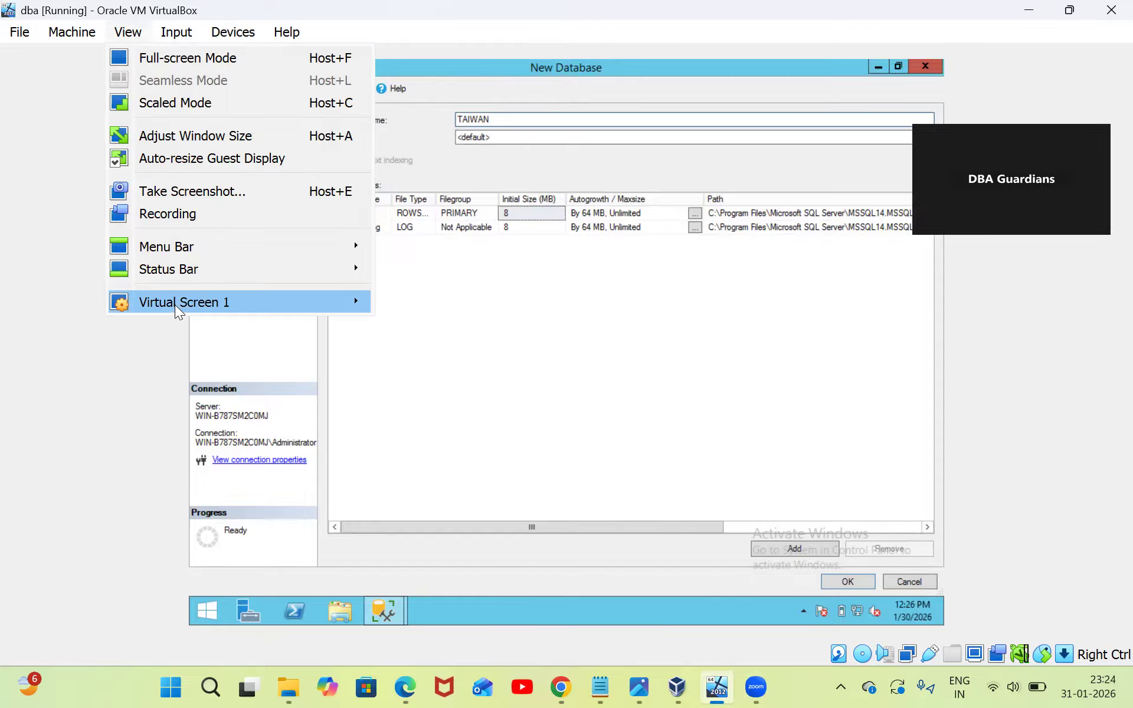
mouse_move(313, 298)
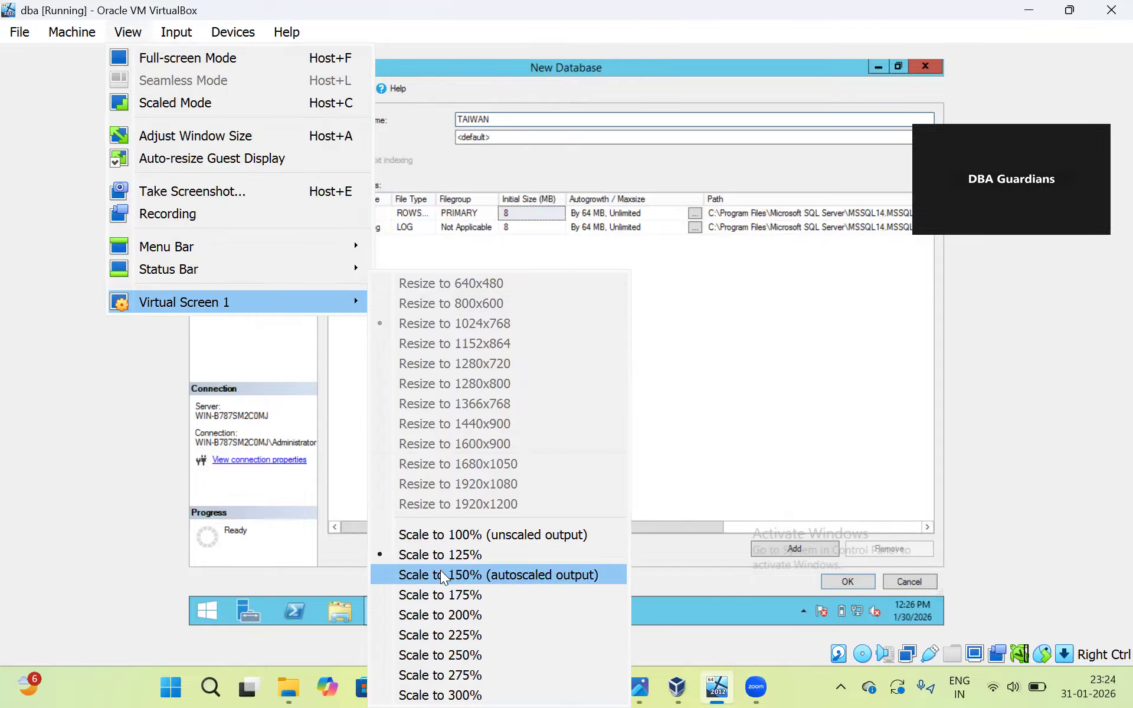
left_click(498, 575)
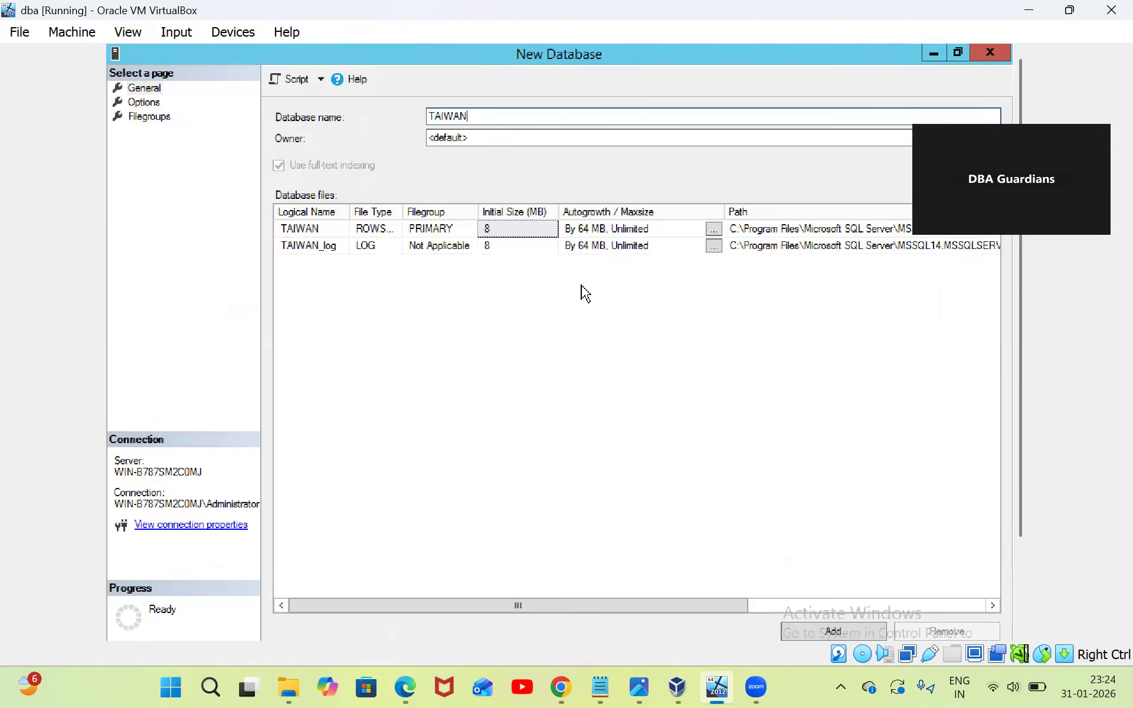
Step: Set the initial size of the TAIWAN data file to 16 MB
left_click(508, 228)
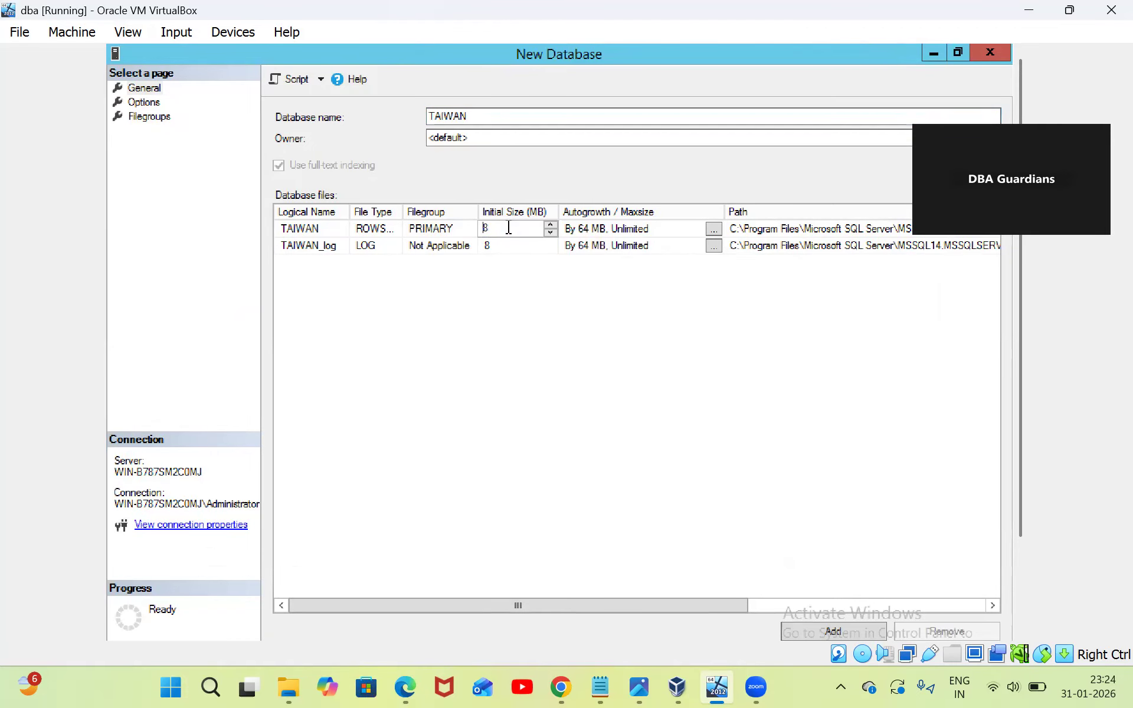
type("16")
key("BackSpace")
Step: Try percent growth and a limited maximum size for the TAIWAN data file, and disable its autogrowth
left_click(713, 234)
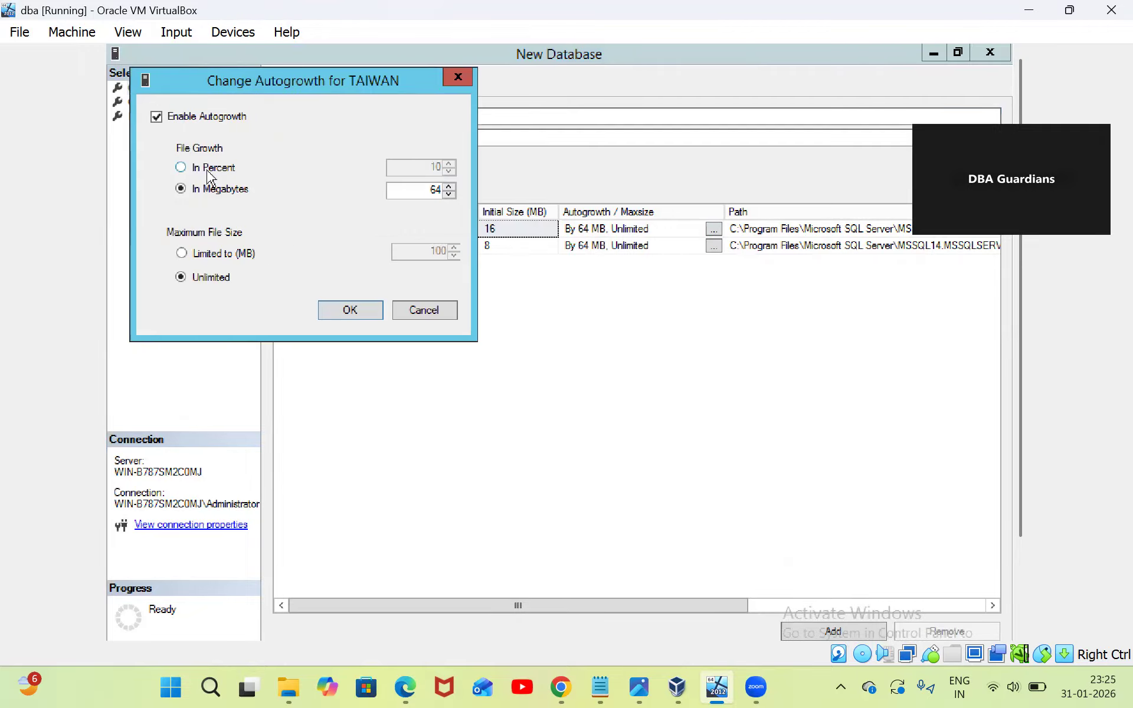
left_click(180, 168)
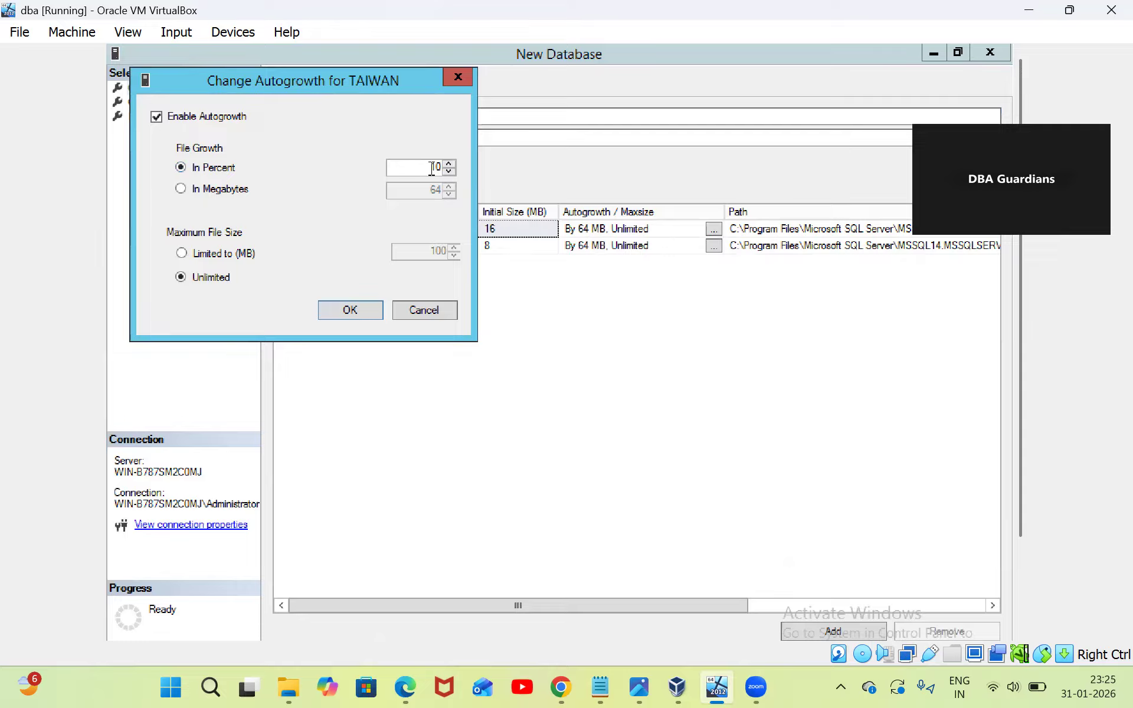
left_click(180, 189)
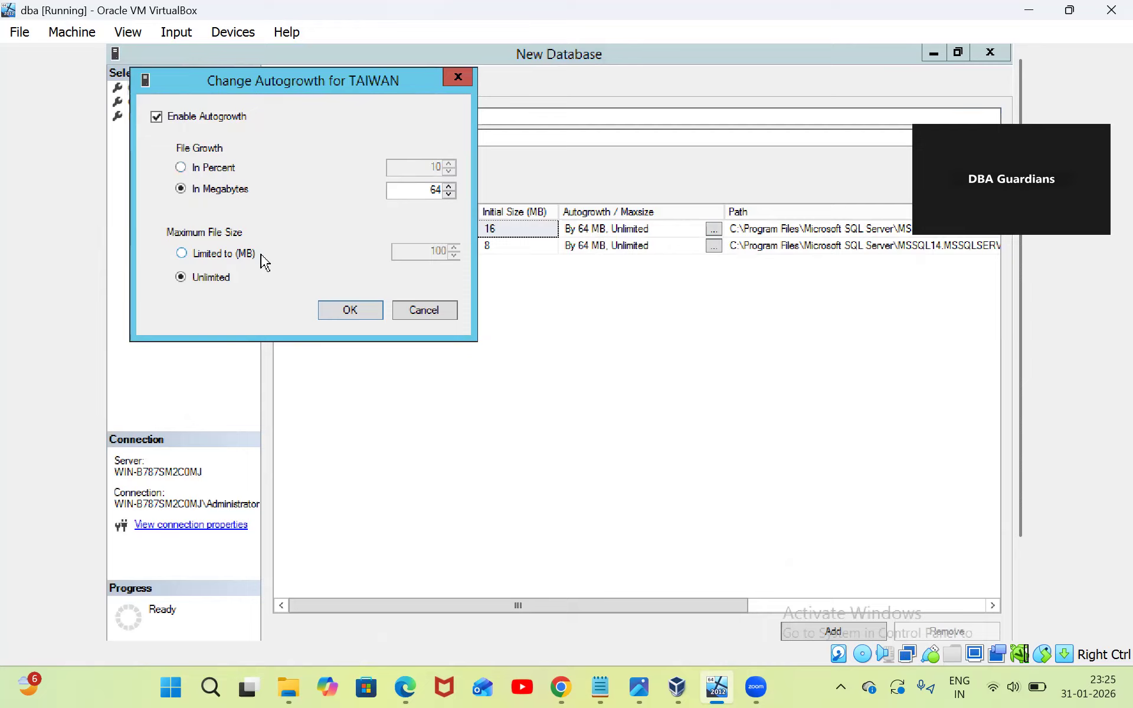
left_click(182, 255)
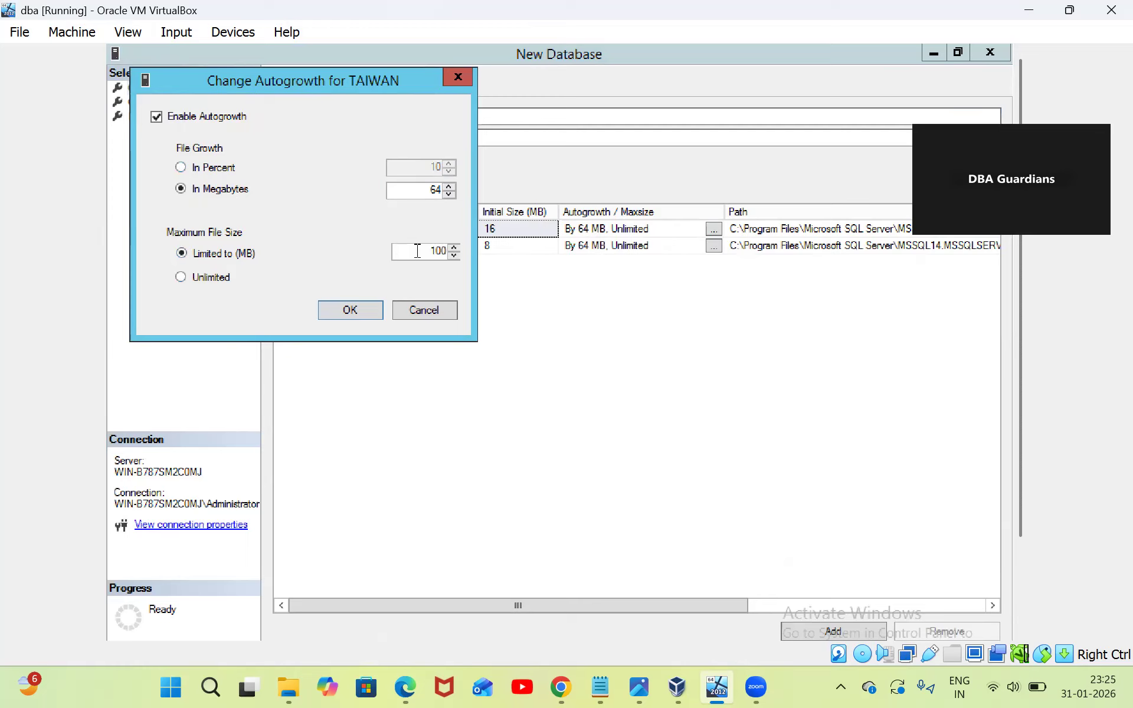
left_click(181, 278)
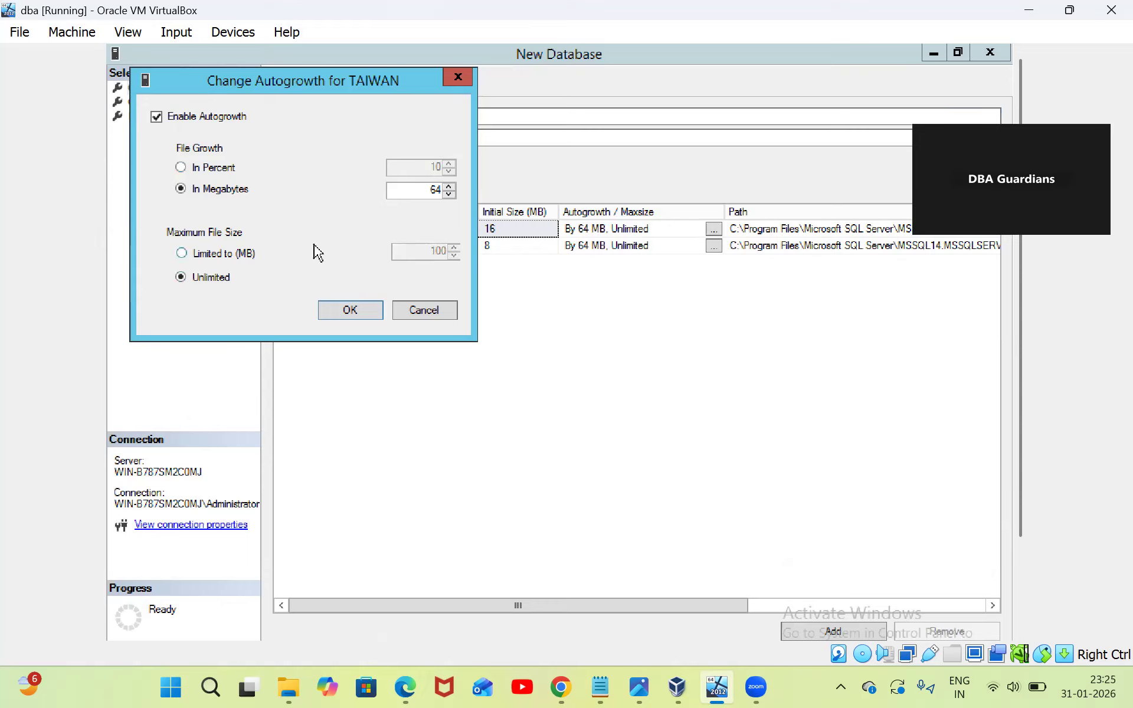
left_click(156, 117)
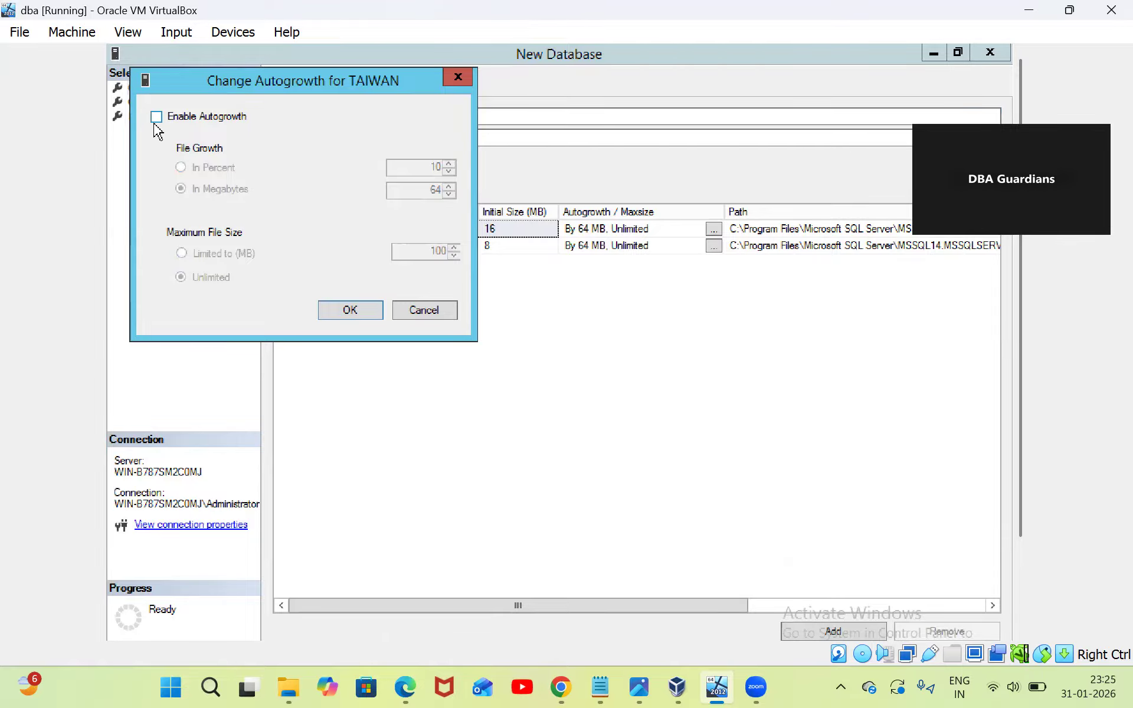
left_click(352, 314)
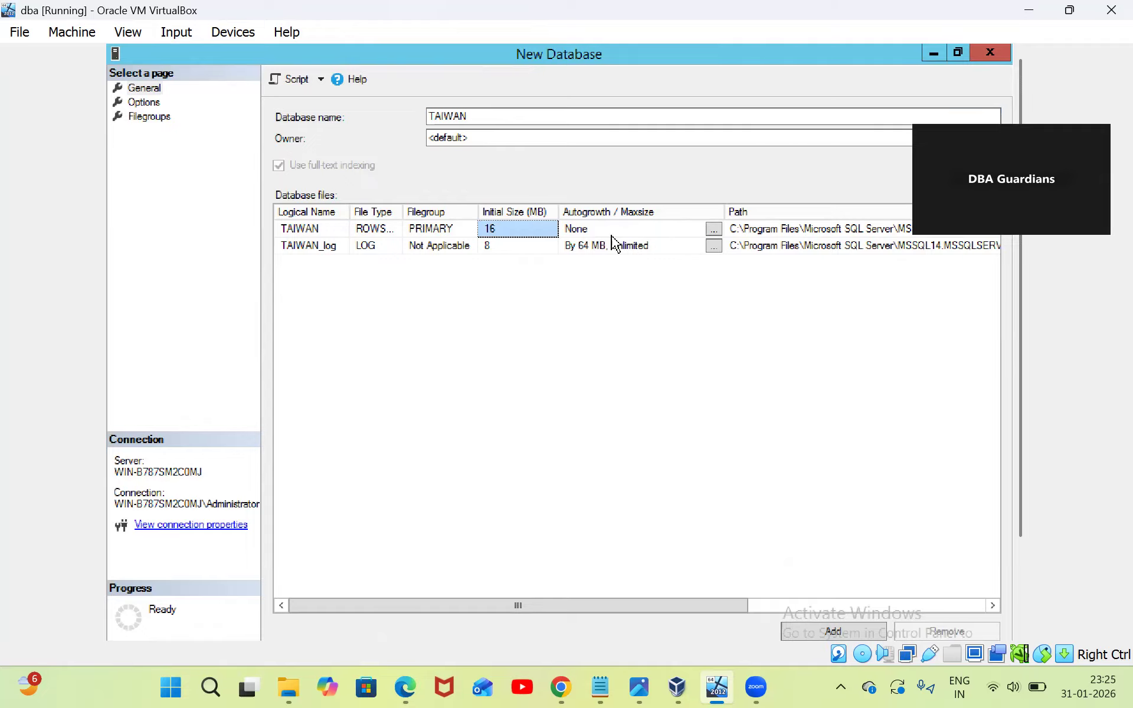
Step: Re-enable autogrowth for the TAIWAN data file with 64 MB growth and unlimited maximum size
left_click(714, 230)
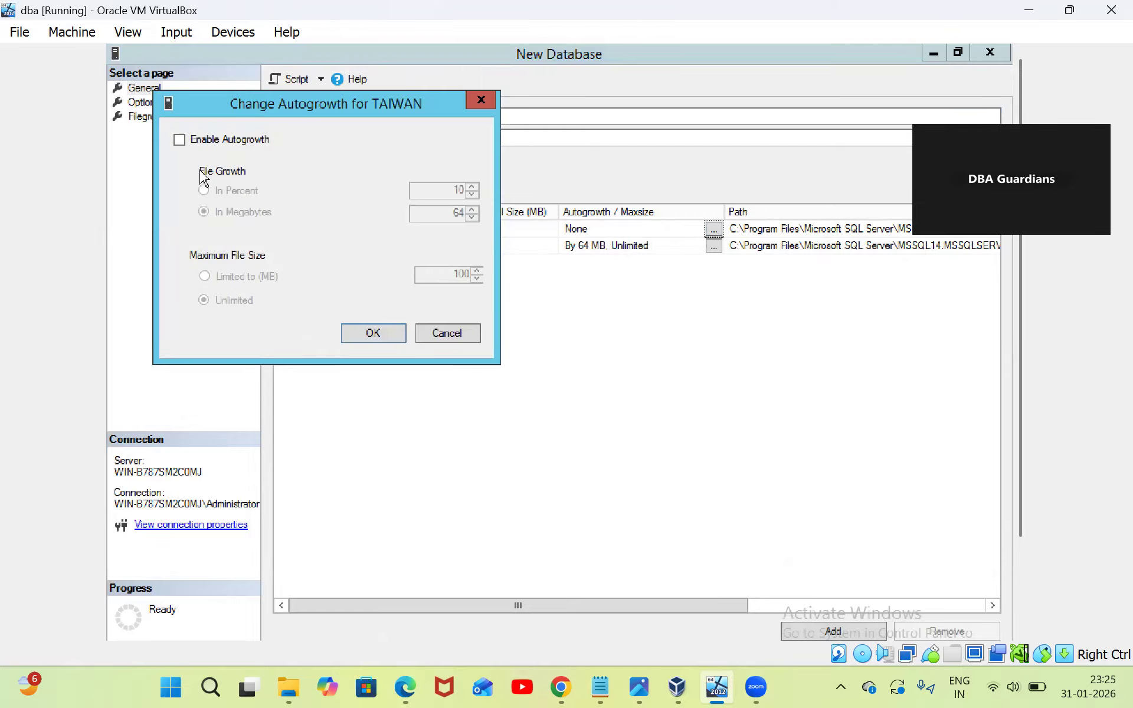
left_click(179, 140)
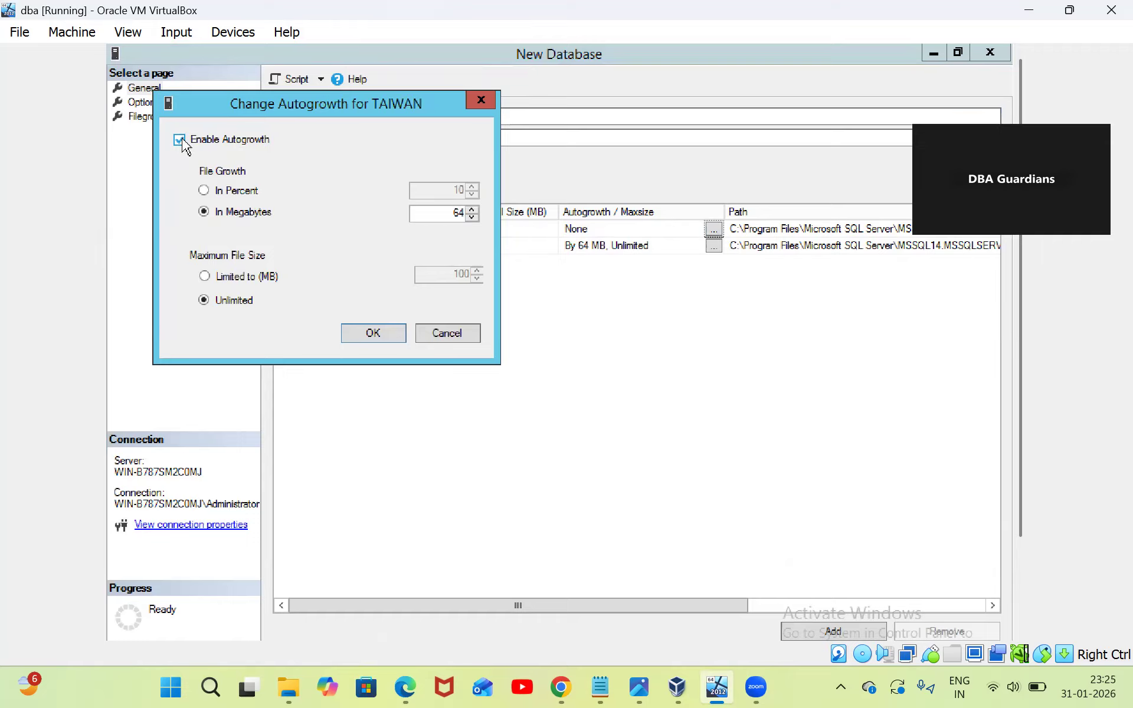
left_click(359, 339)
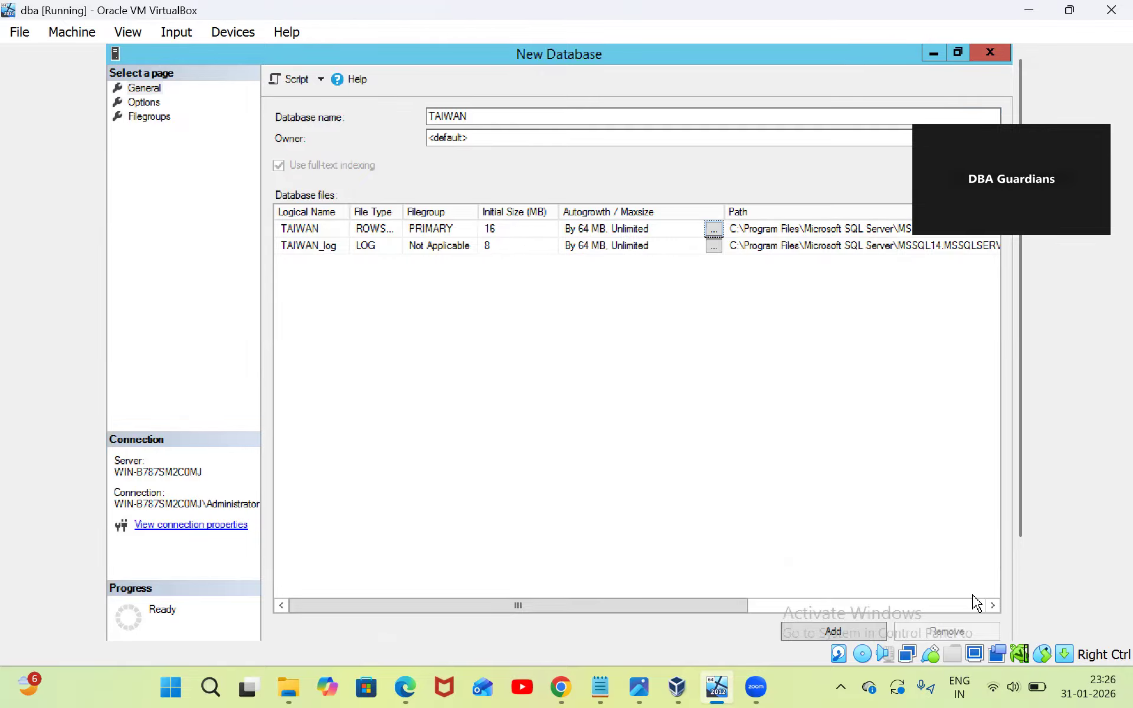
Step: Copy the folder path of the TAIWAN data file from the database files list
left_click(992, 606)
left_click(991, 606)
left_click(991, 606)
left_click(991, 606)
left_click(991, 607)
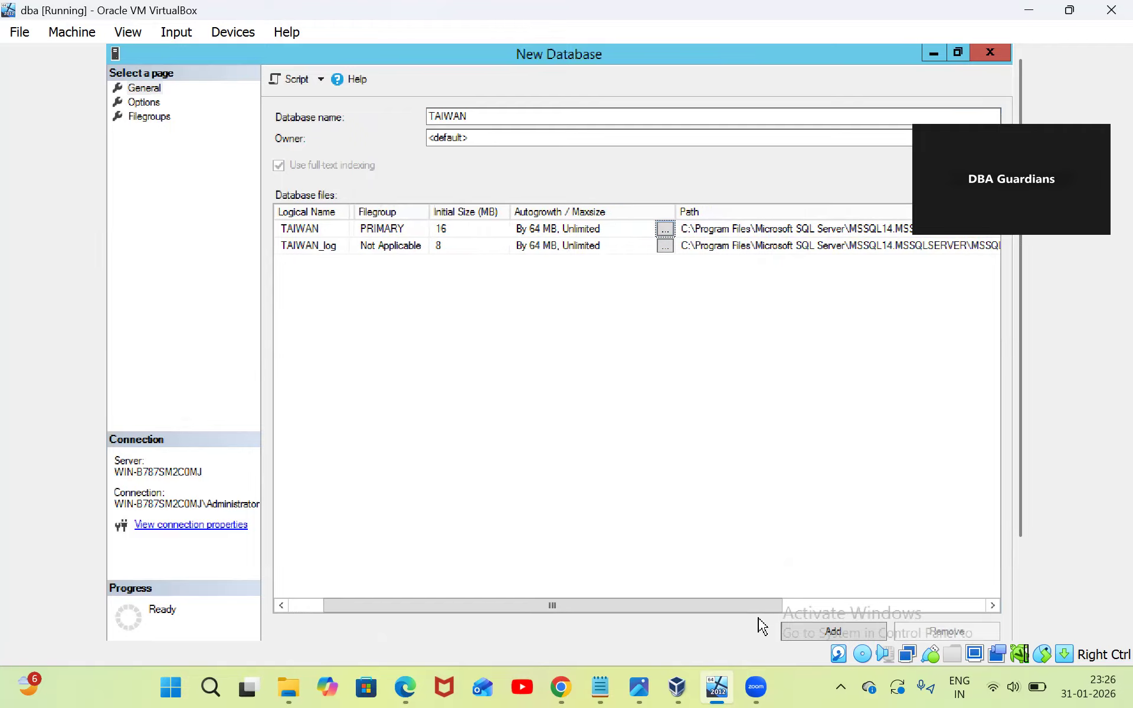
left_click_drag(745, 614, 918, 611)
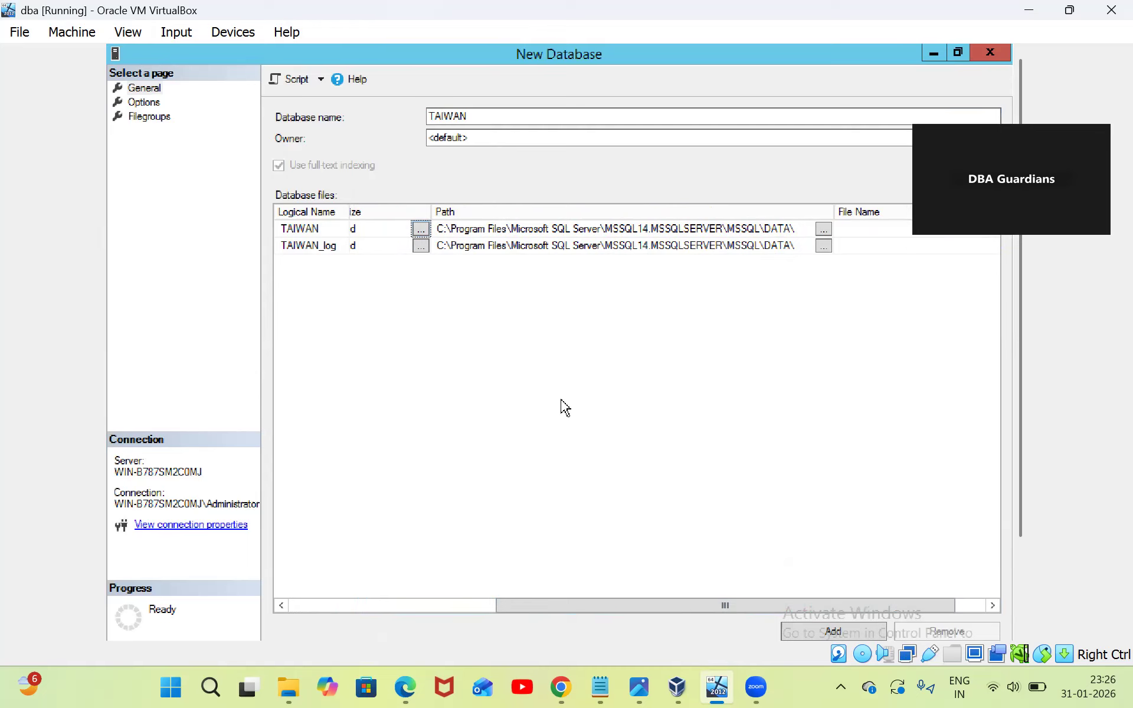
left_click(601, 229)
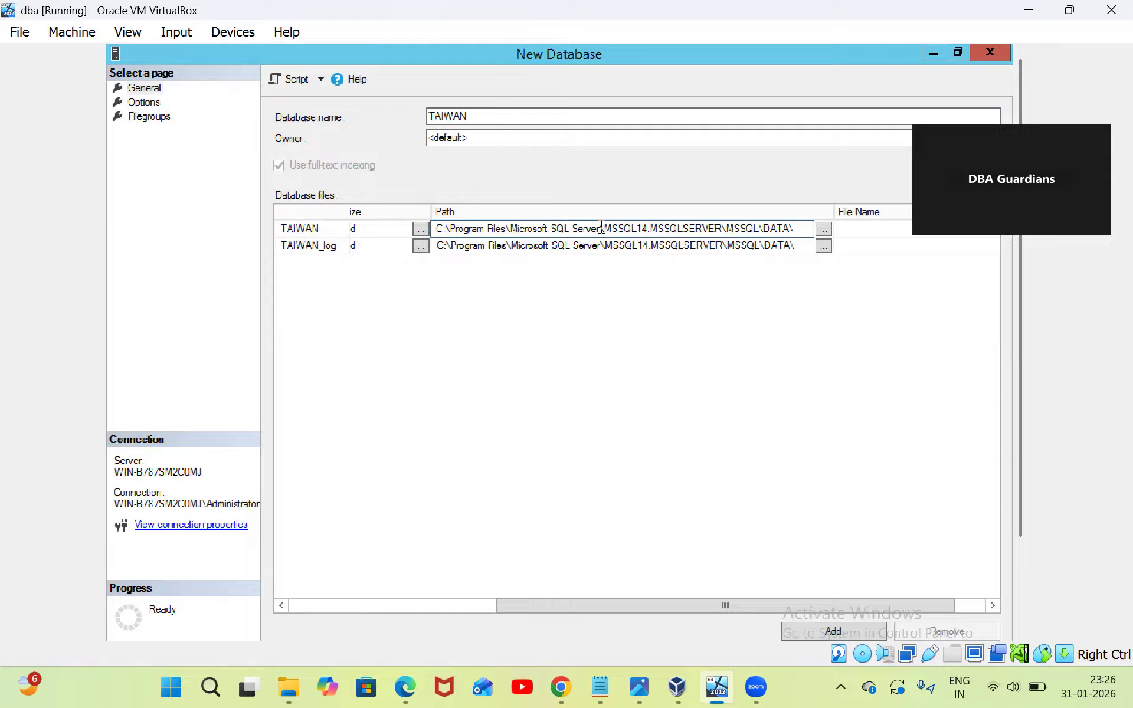
key("ctrl+a")
key("ctrl+c")
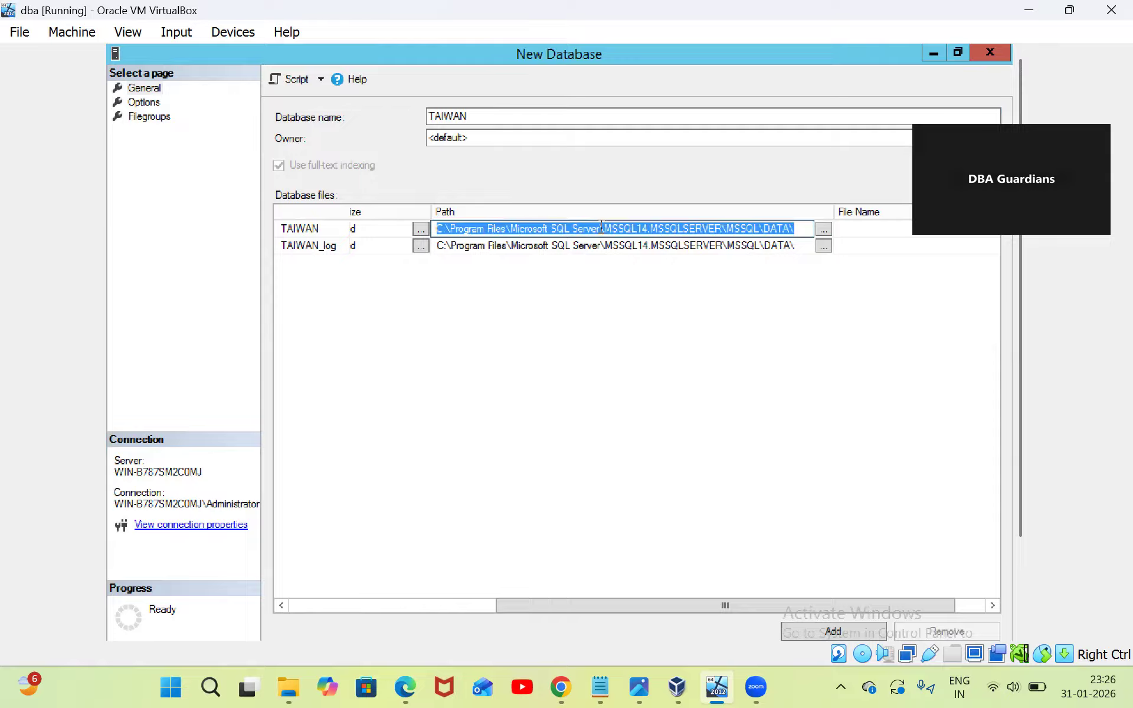
Step: Scale the virtual machine's display, Virtual Screen 1, to 125%
left_click(125, 33)
mouse_move(337, 305)
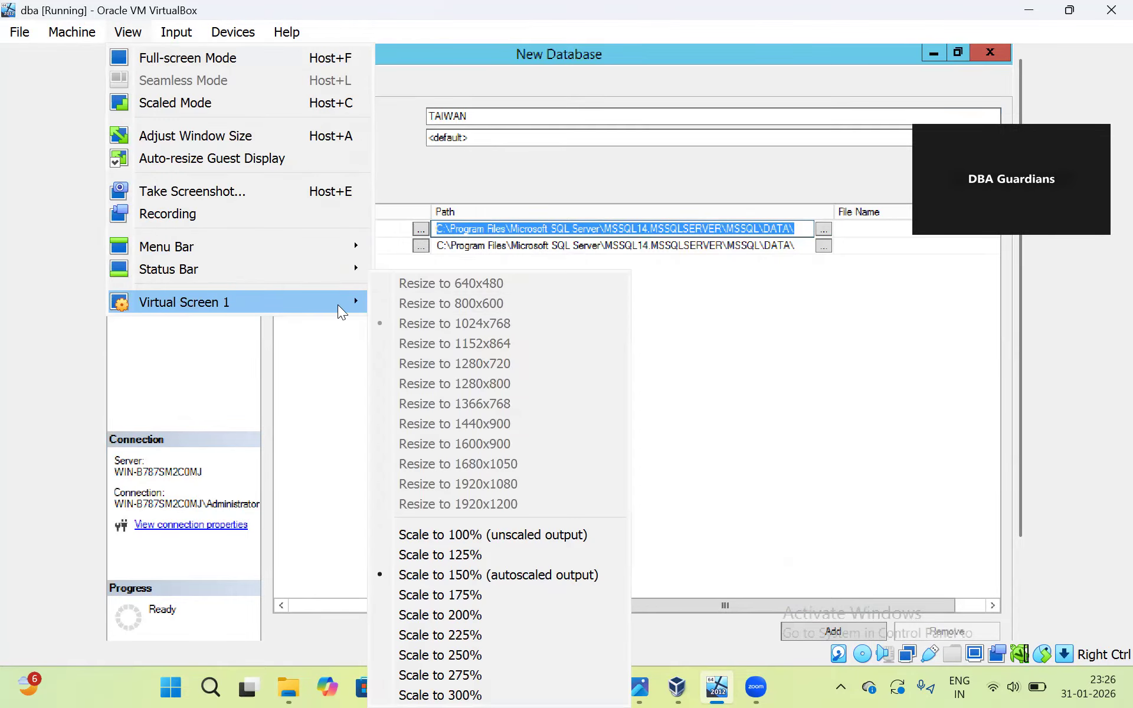
left_click(452, 556)
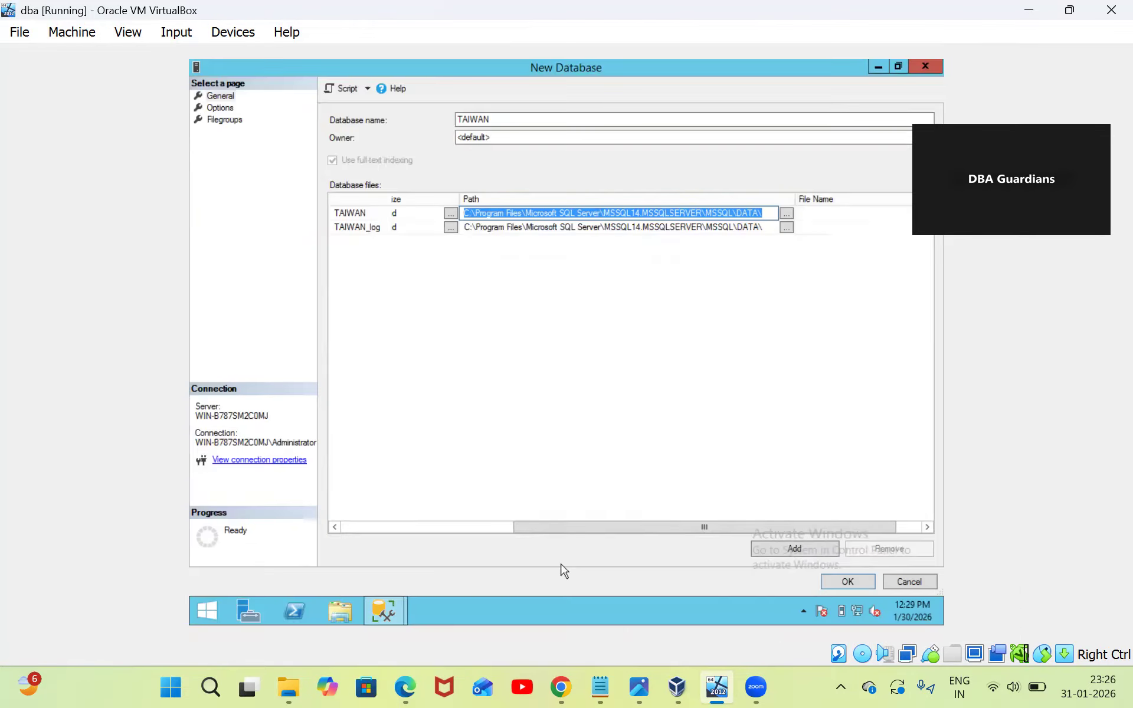
Step: Open the copied path C:\Program Files\Microsoft SQL Server\MSSQL14.MSSQLSERVER\MSSQL\DATA\ in the virtual machine's File Explorer to view the existing database files
left_click(338, 611)
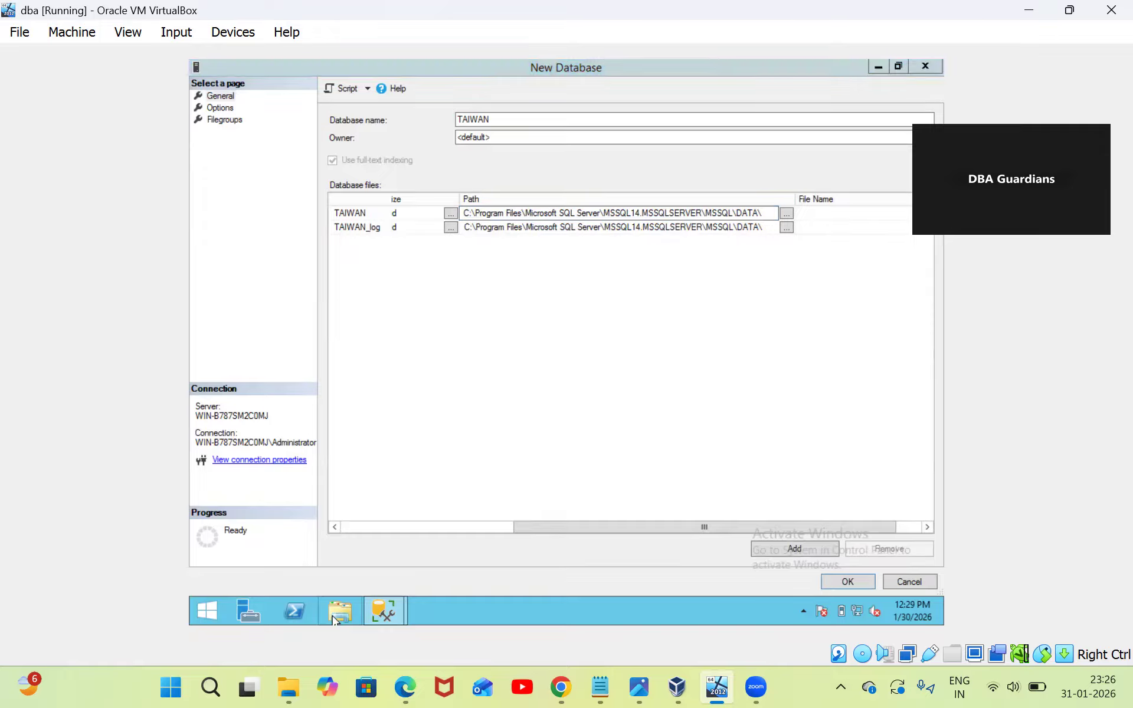
left_click(400, 113)
key("BackSpace")
key("ctrl+v")
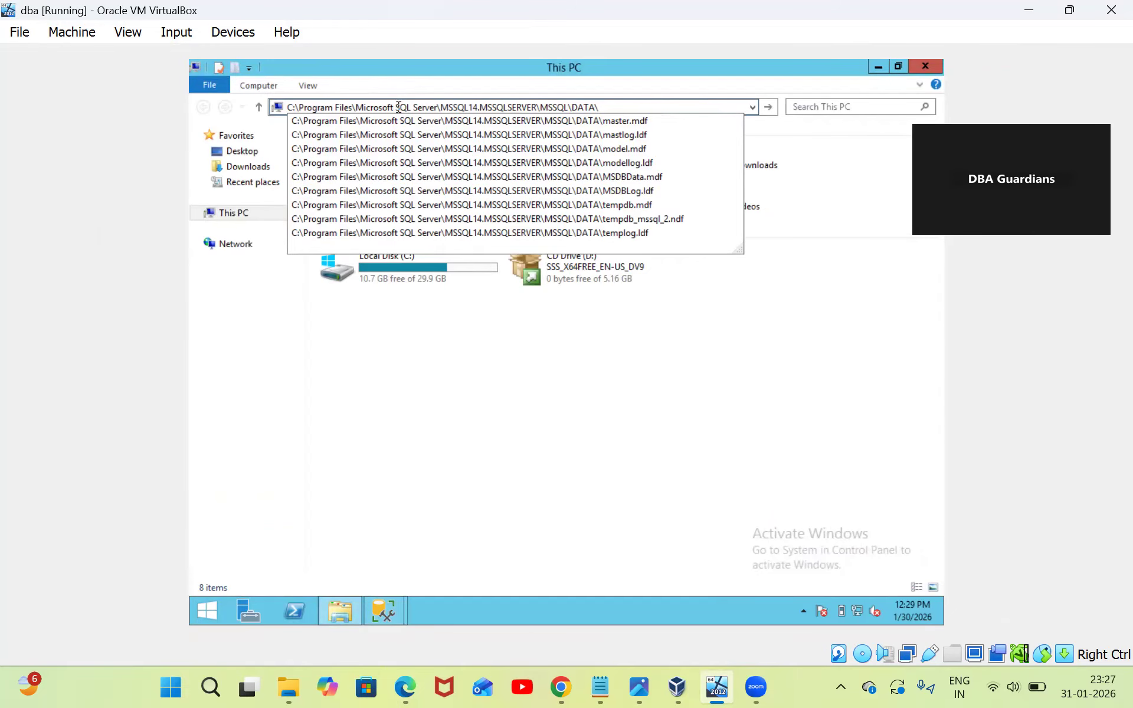
key("Return")
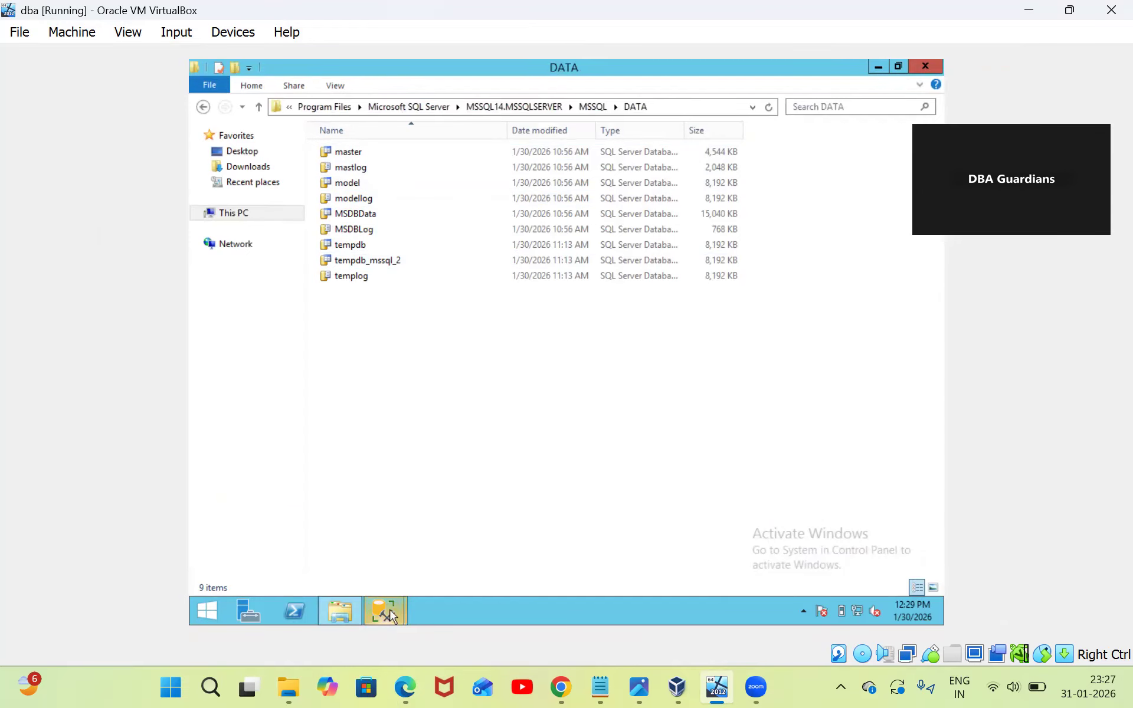
Step: Return to the New Database dialog and examine the database options such as recovery model and compatibility level
mouse_move(389, 616)
left_click(431, 526)
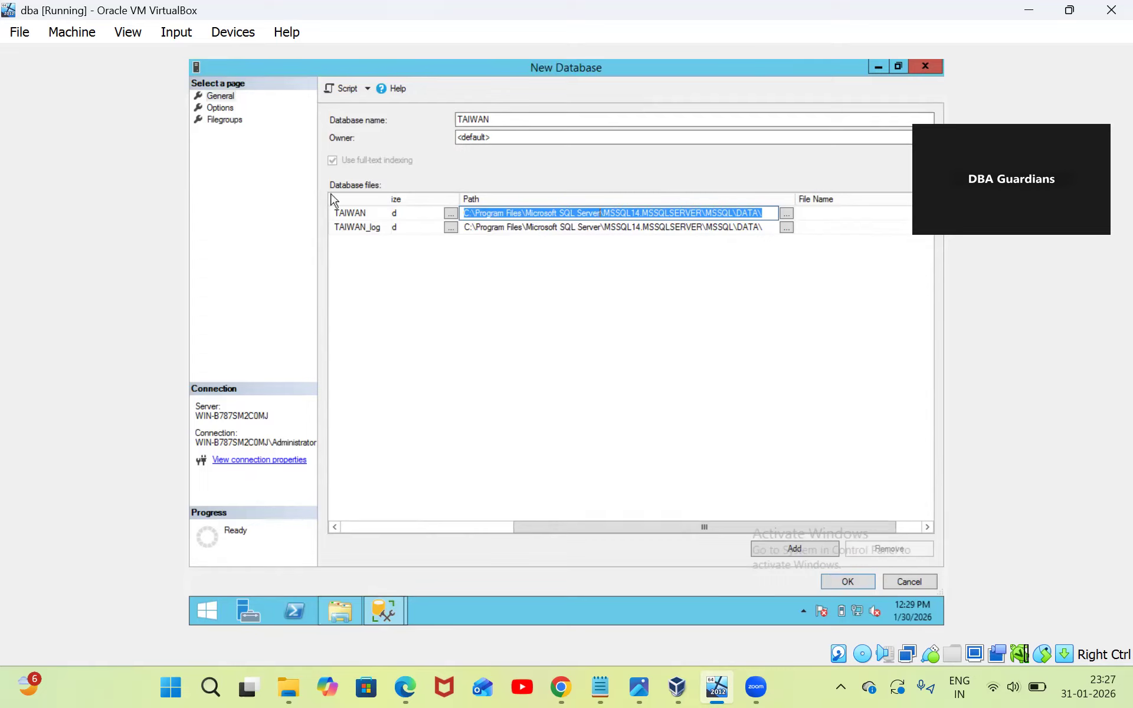
left_click(219, 108)
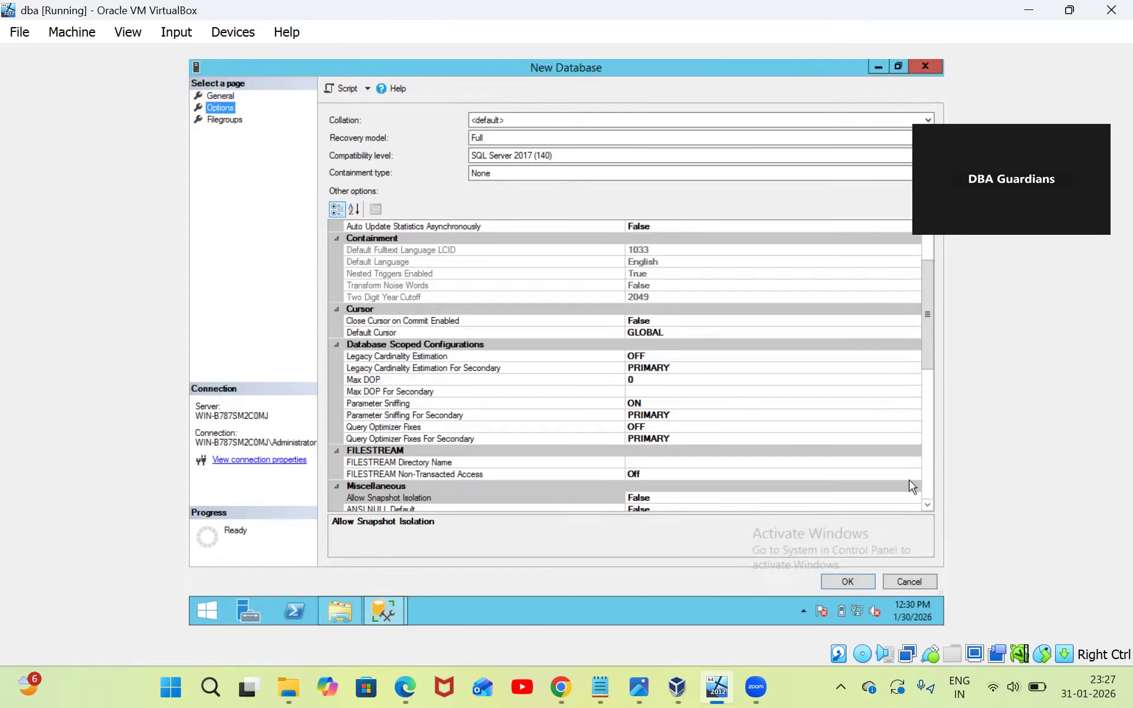
Step: Examine the miscellaneous, recovery and Service Broker options of the new database, along with its filegroups
left_click(928, 505)
left_click(928, 506)
left_click(927, 506)
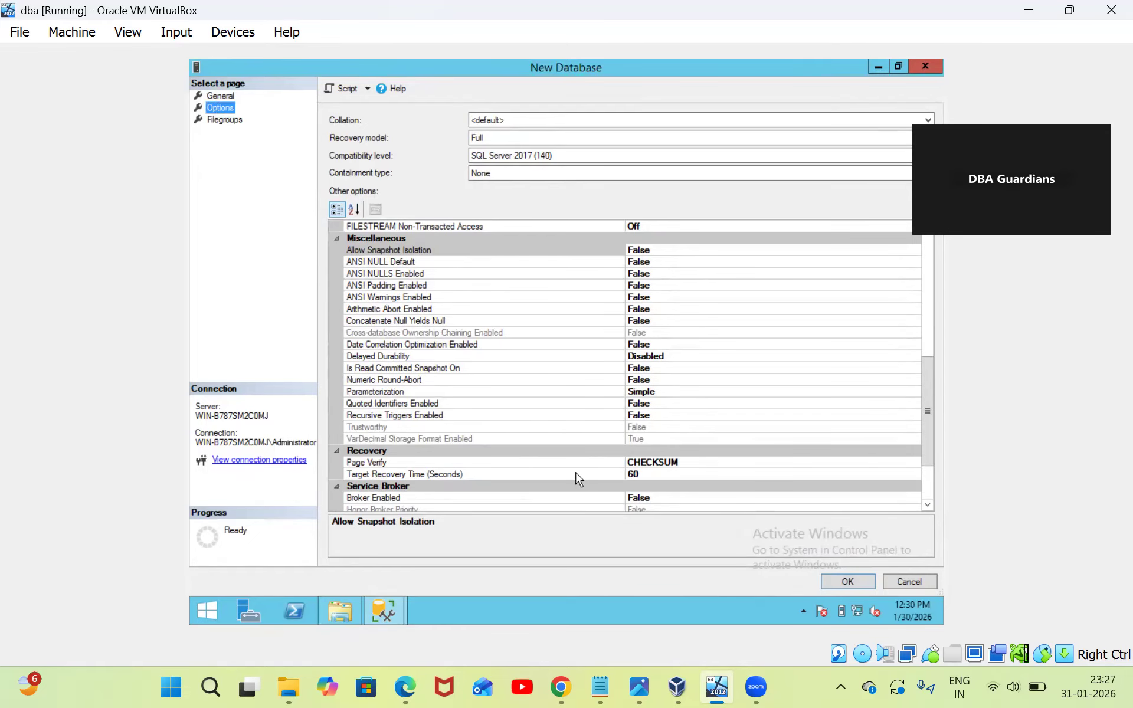
left_click(222, 121)
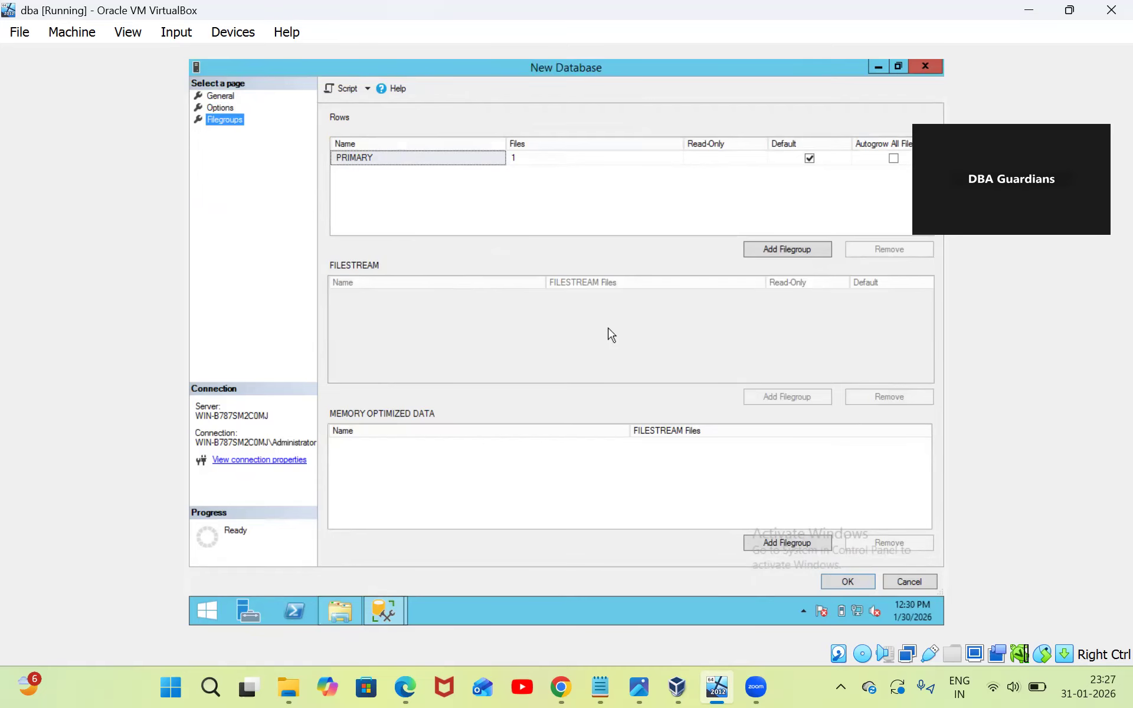
Step: Review the "CREATING A DATABASE IN sql Server" notes in Notepad and return to the dba virtual machine
mouse_move(608, 677)
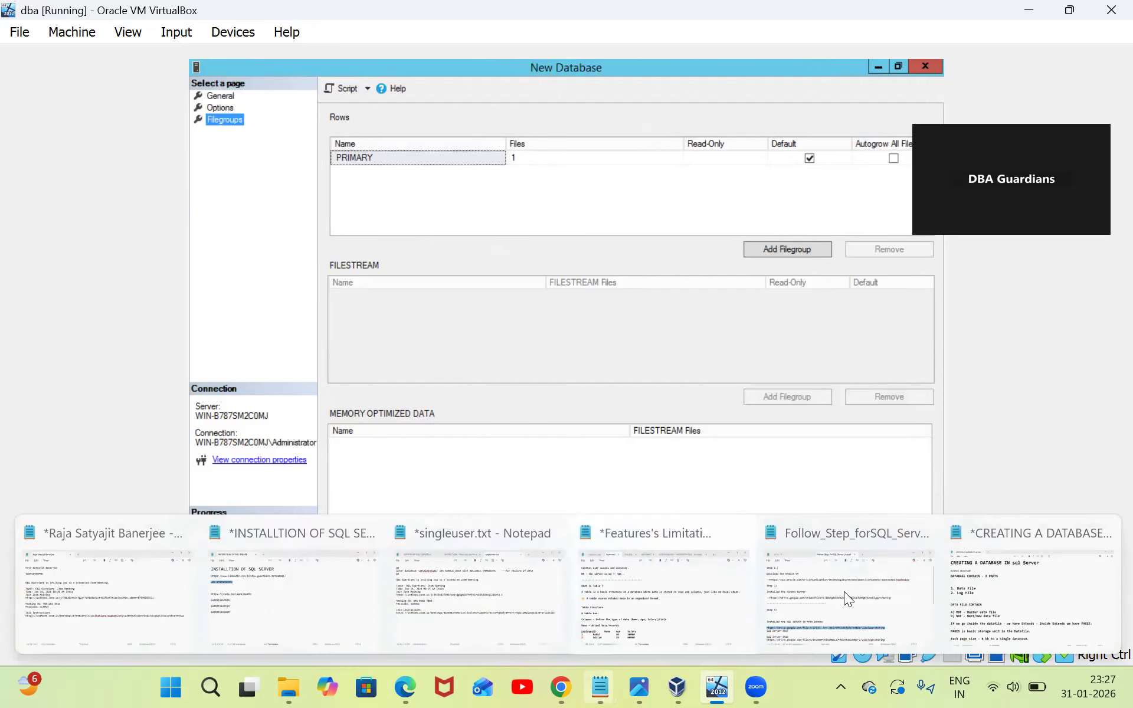
left_click(996, 579)
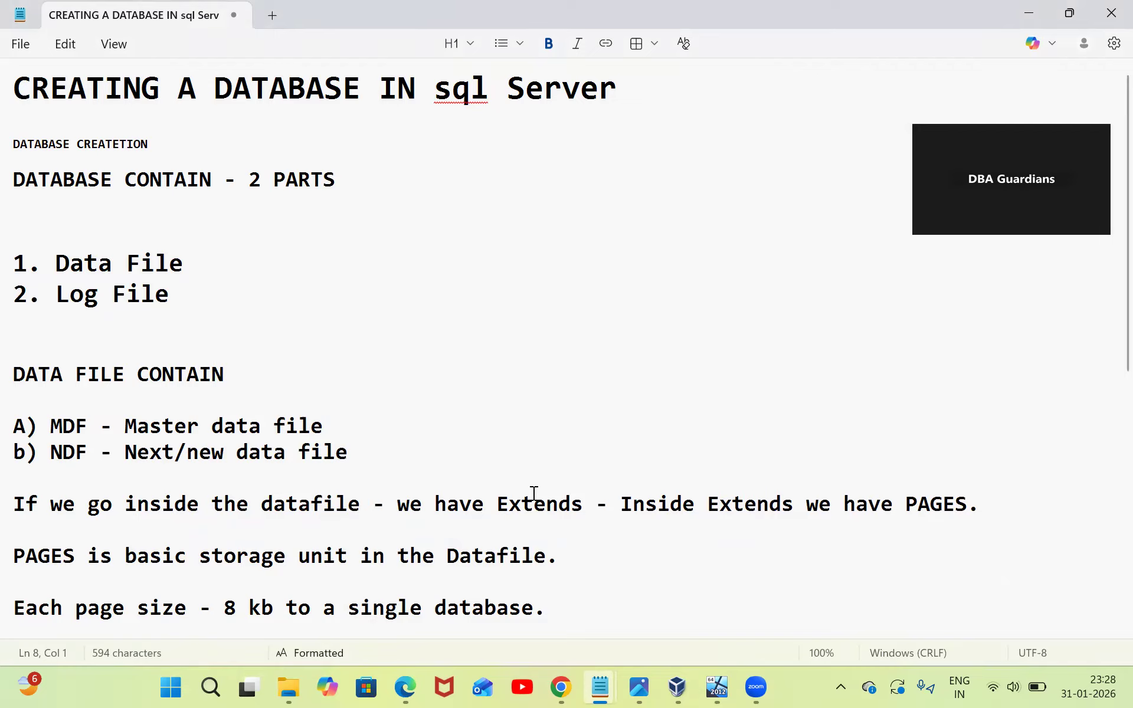
mouse_move(714, 687)
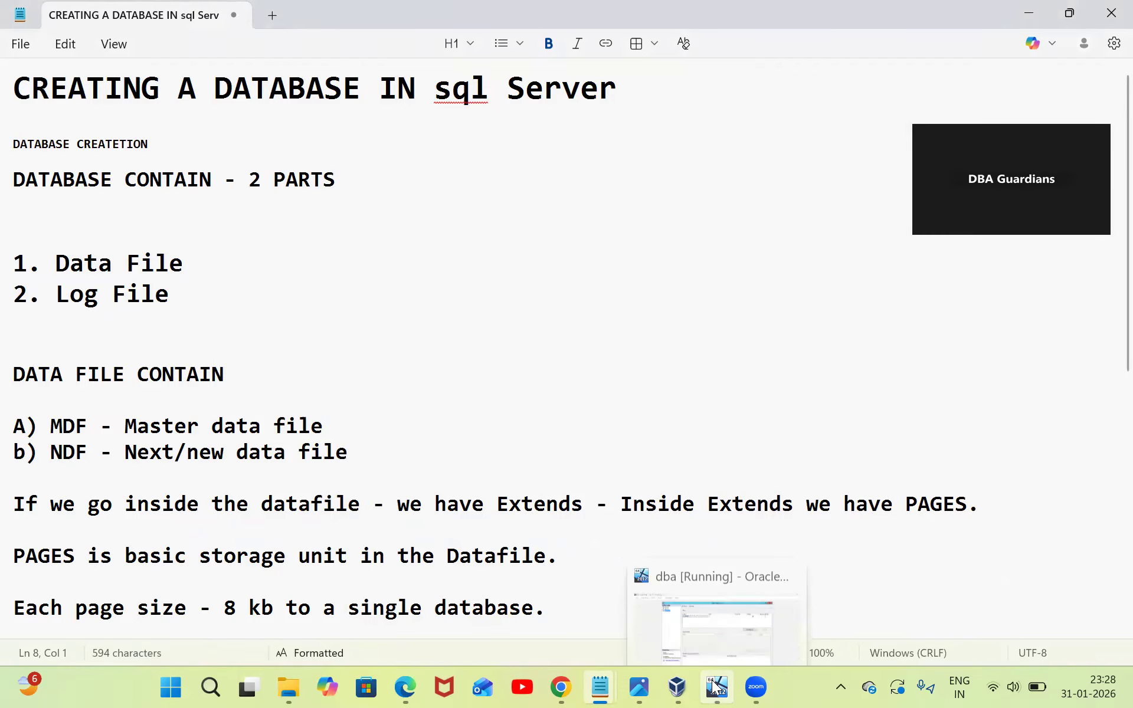
mouse_move(678, 686)
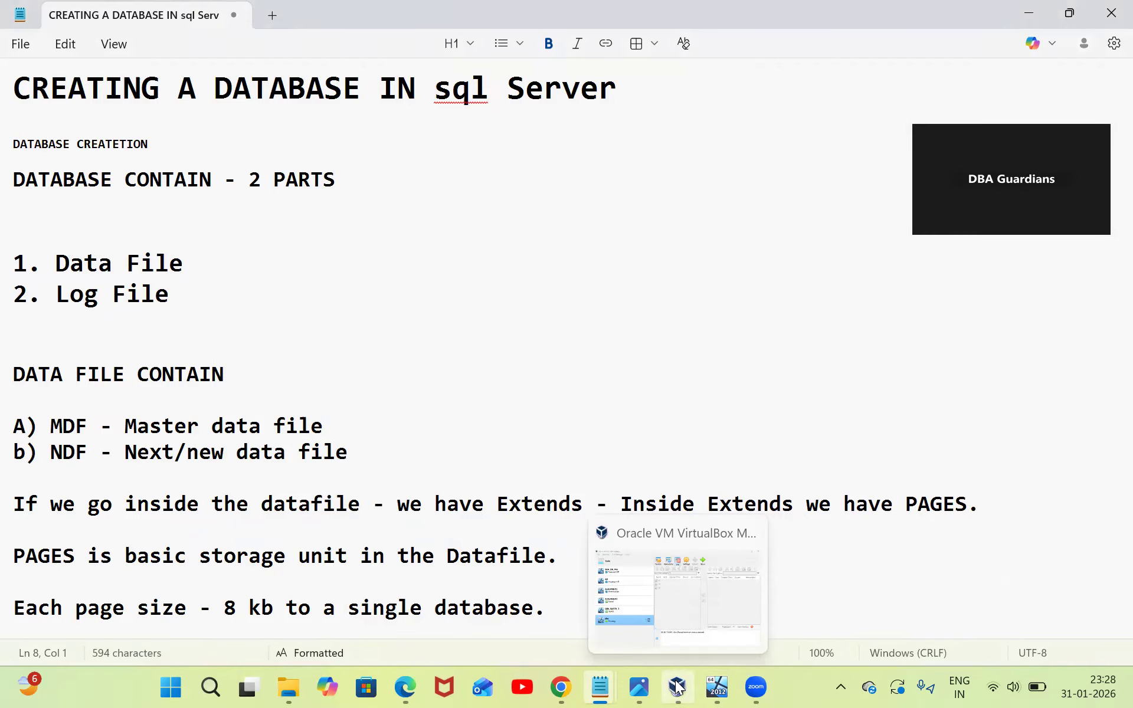
left_click(708, 575)
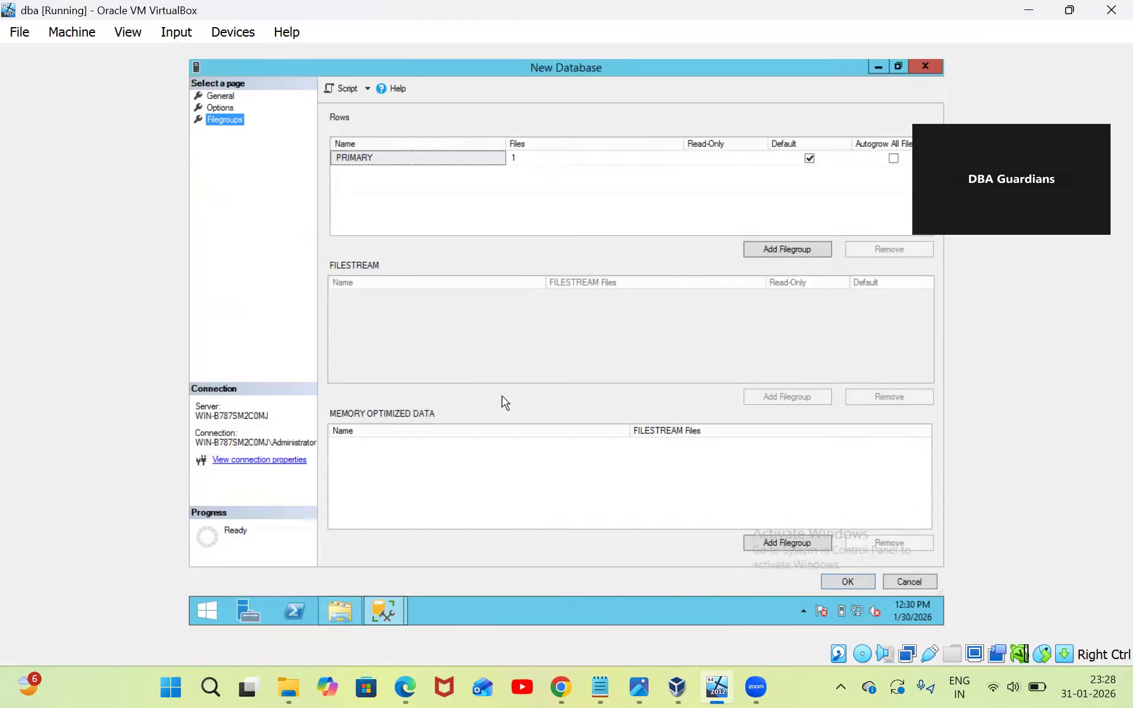
Step: Create the TAIWAN database from the configured New Database settings and bring SQL Server Management Studio to the front
left_click(218, 98)
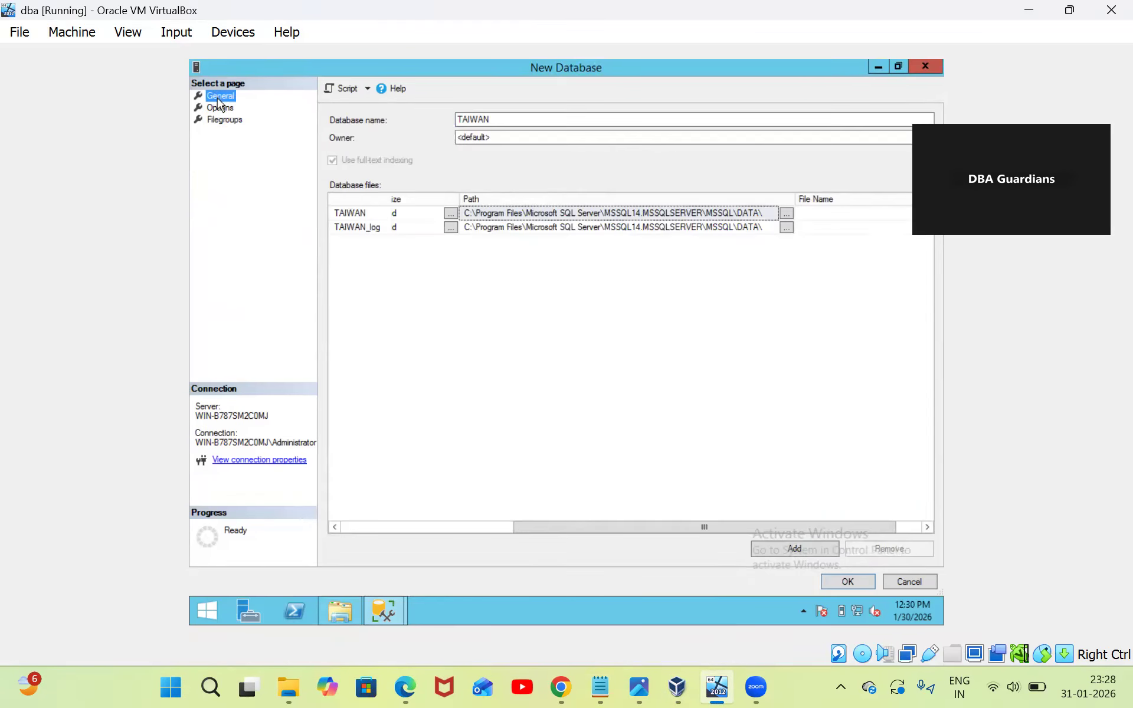
left_click(848, 583)
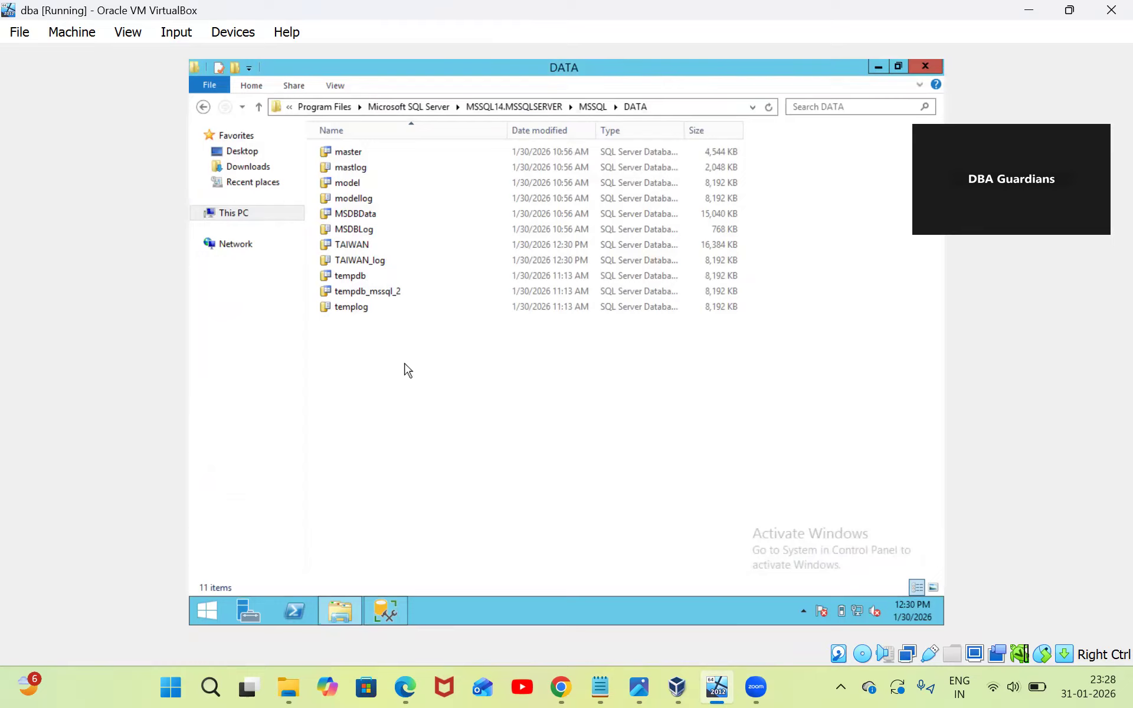
mouse_move(387, 611)
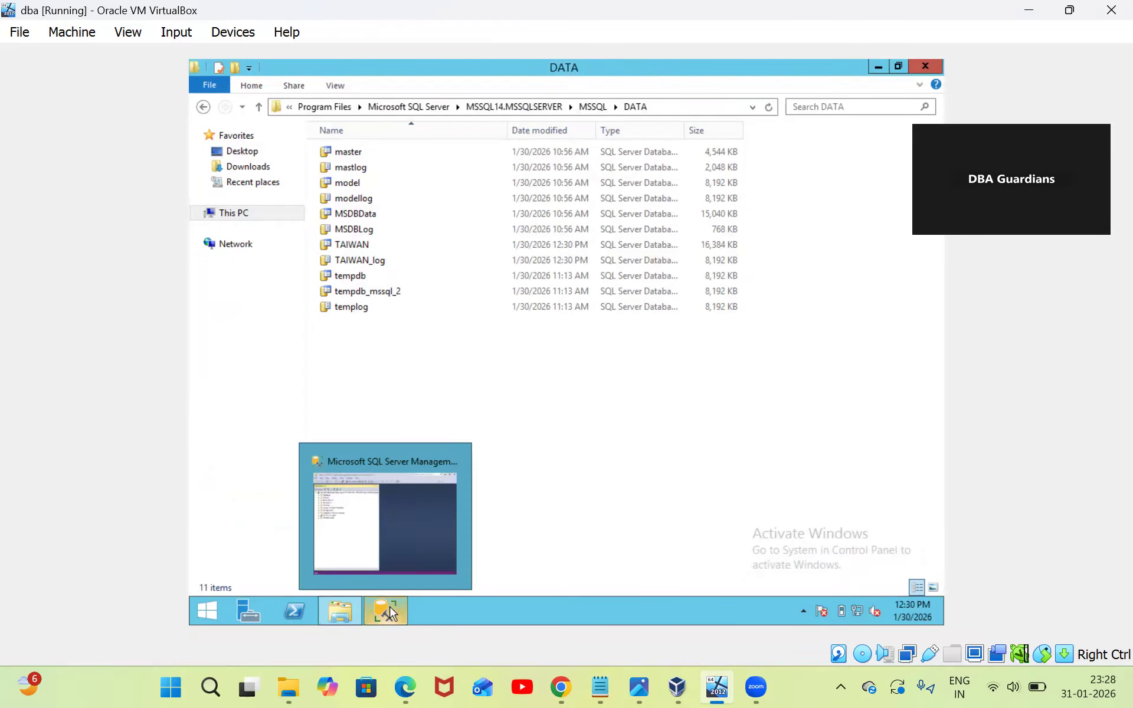
left_click(380, 515)
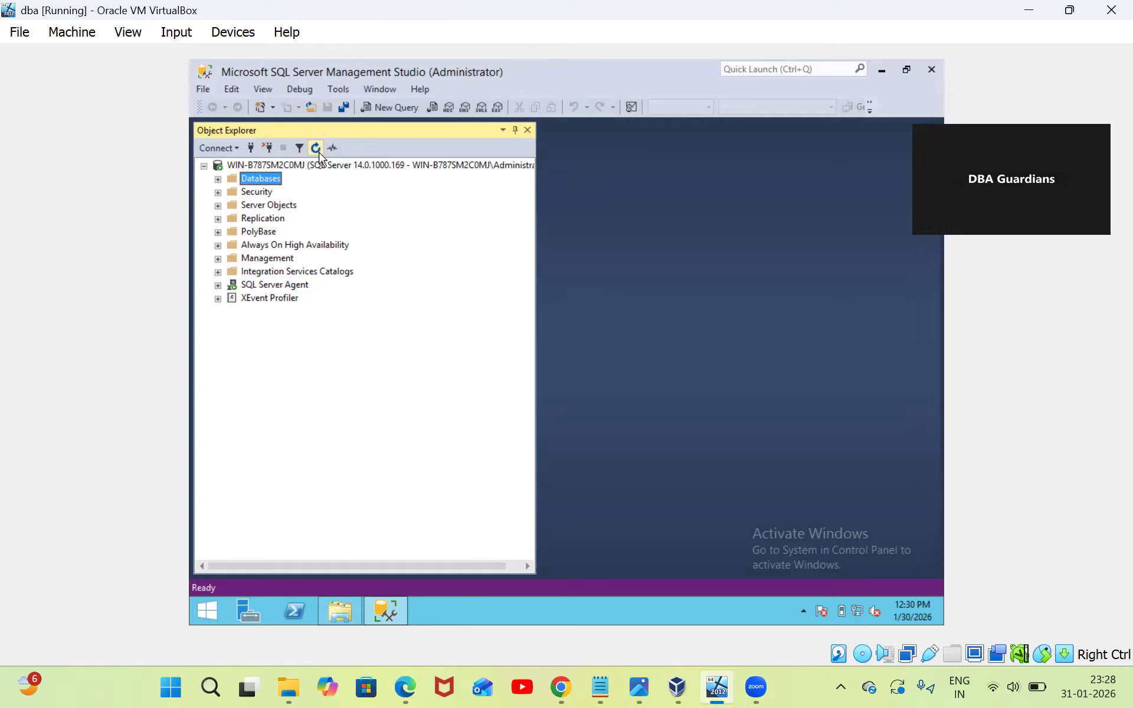
Step: Expand the Databases folder in Object Explorer to view the system databases and the contents of TAIWAN
left_click(218, 180)
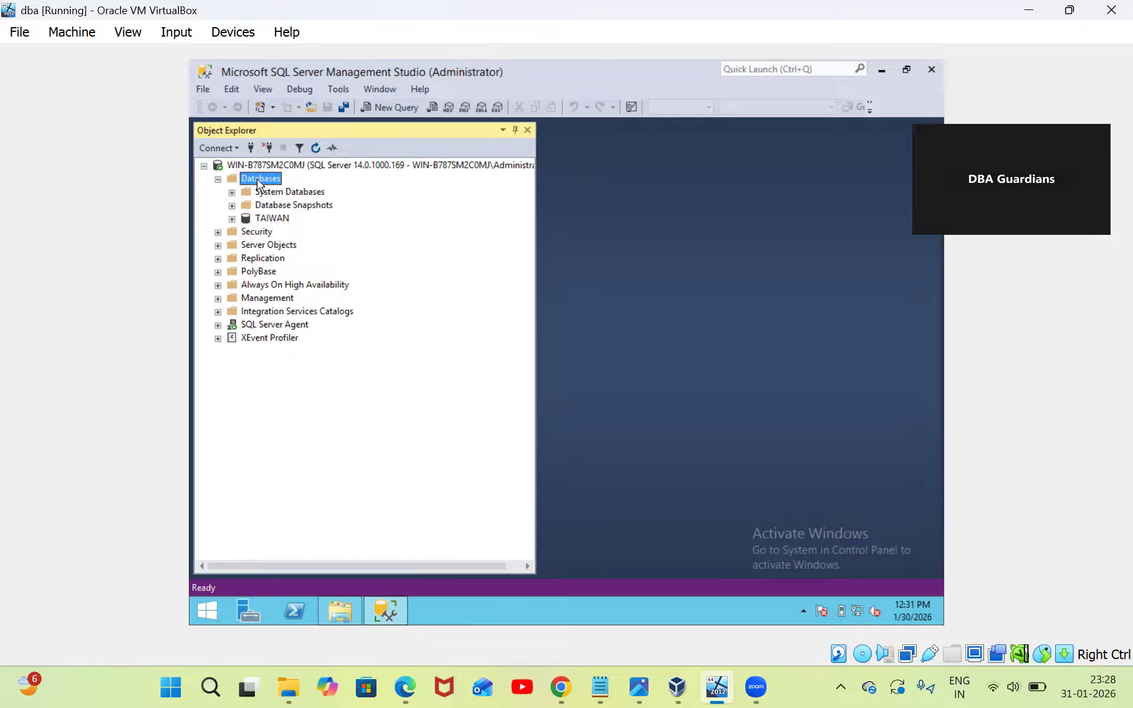
left_click(232, 193)
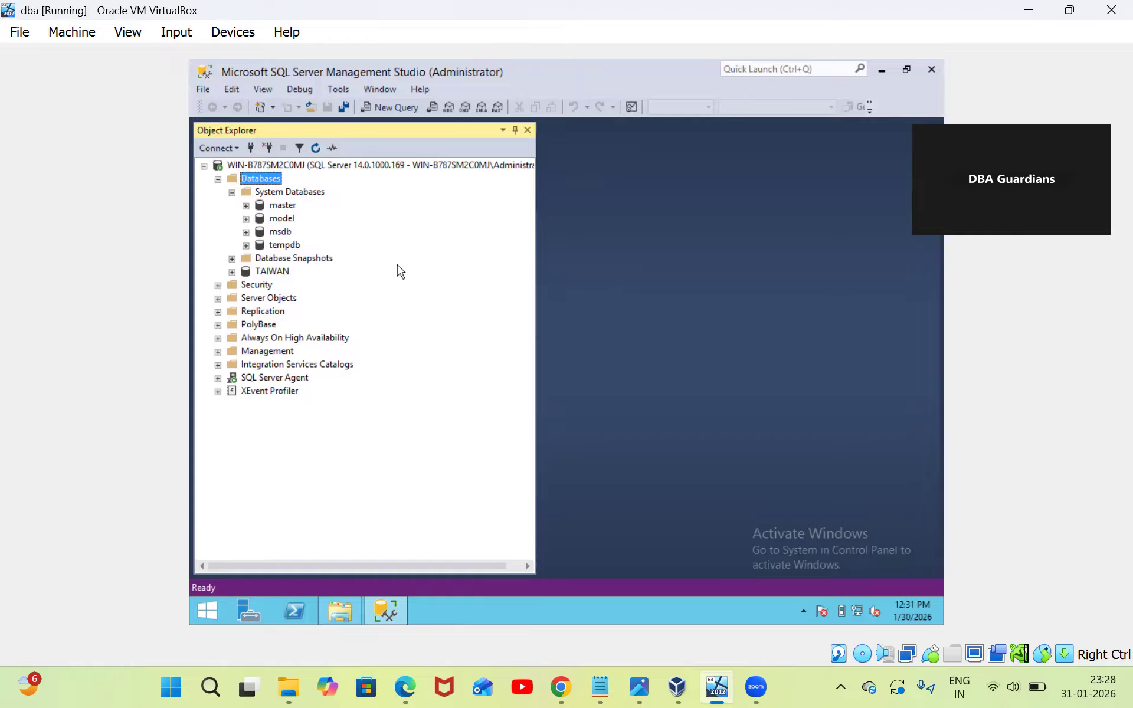
left_click(232, 272)
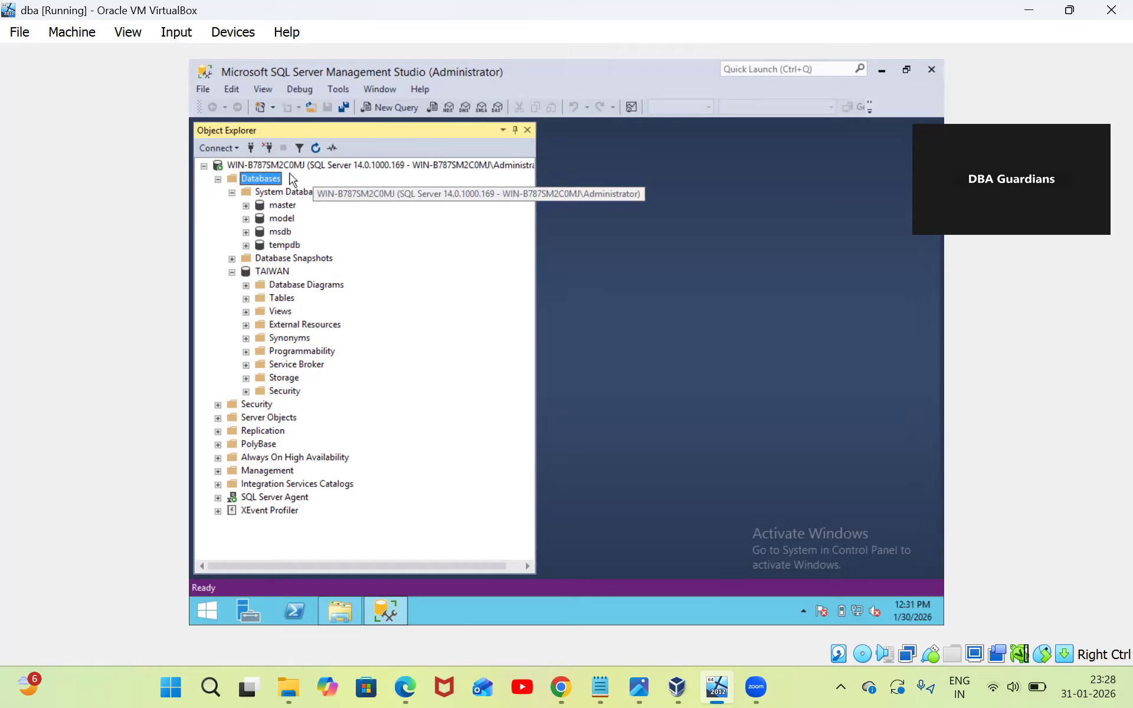
right_click(263, 183)
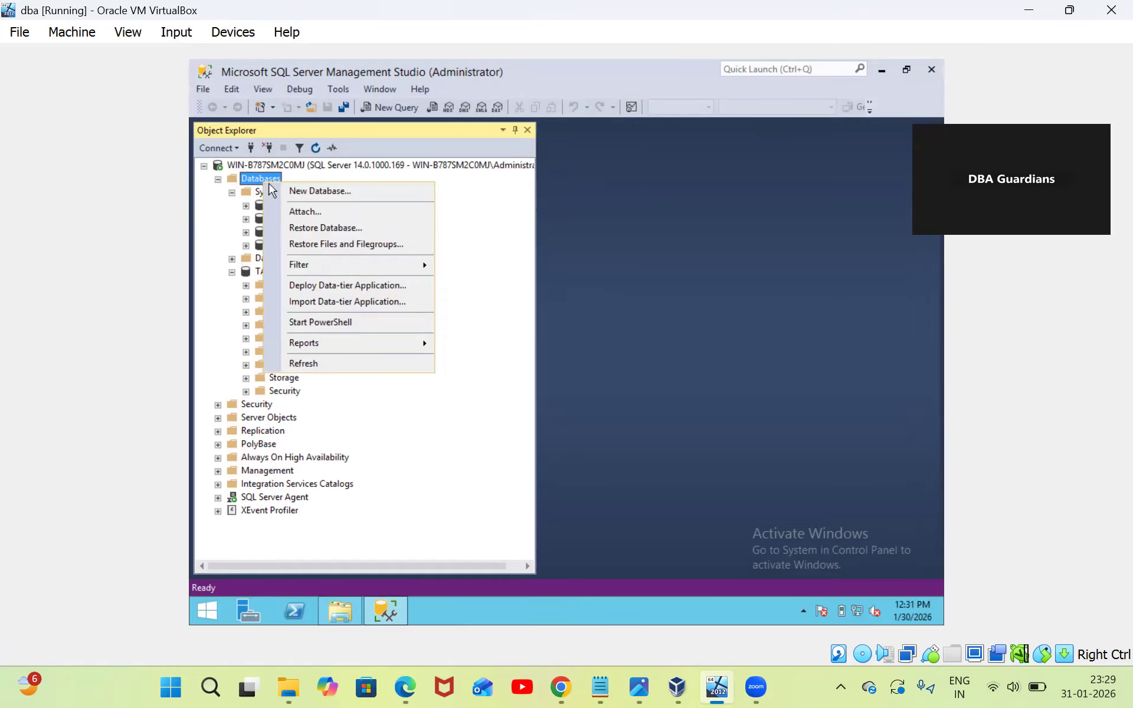
left_click(302, 192)
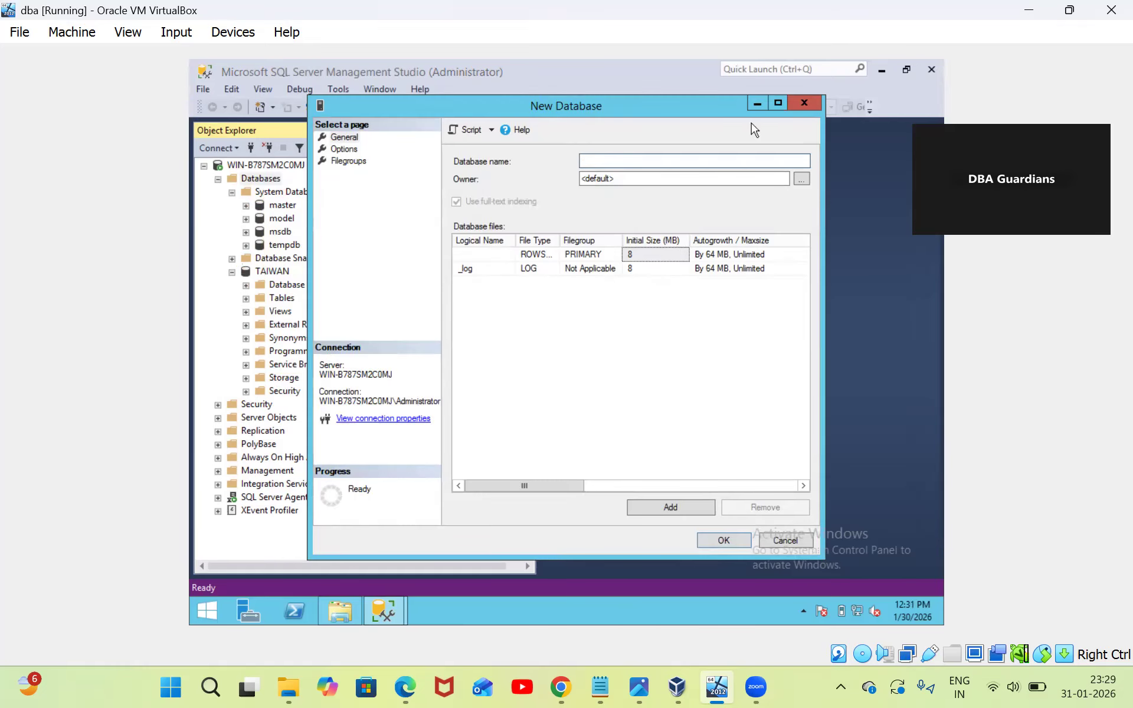
left_click(803, 103)
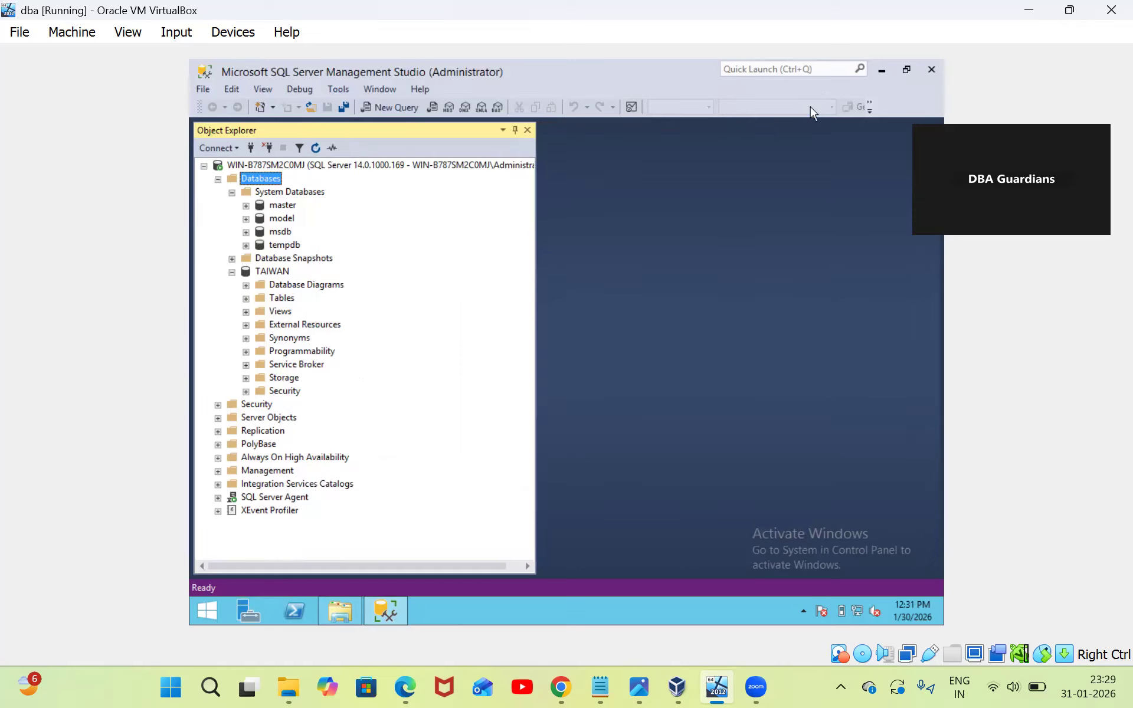
Step: Create a database named JAPAN by executing "Create Database JAPAN" in a new query, and refresh the Databases folder
left_click(391, 108)
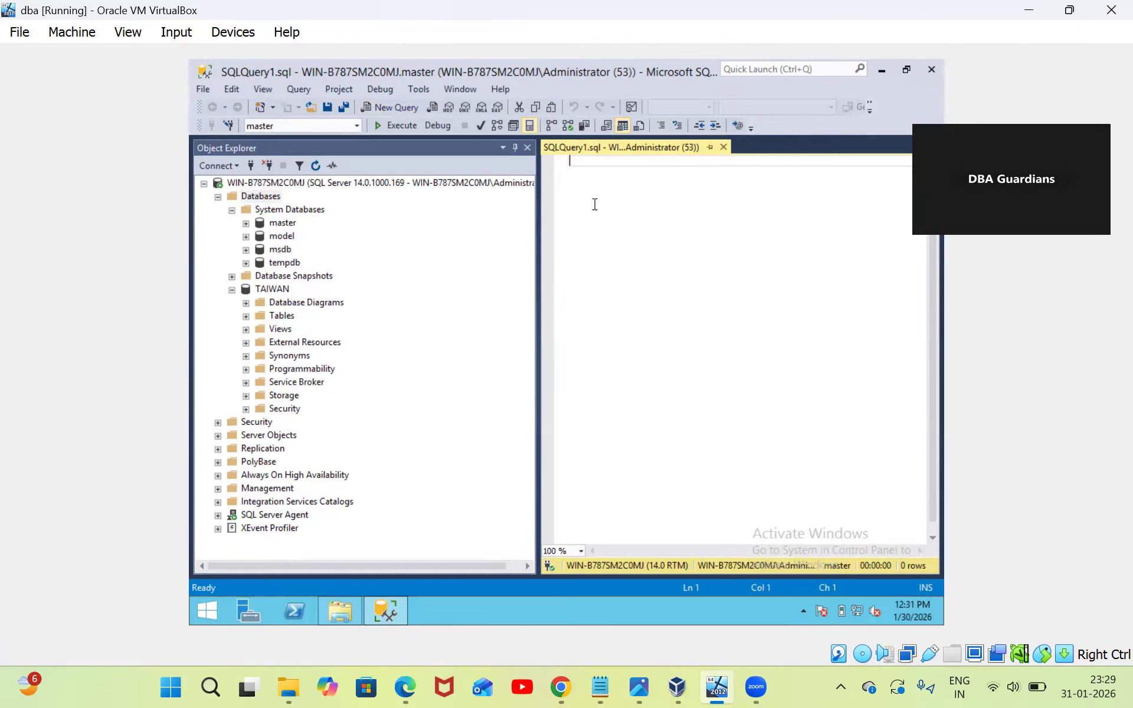
type("cr")
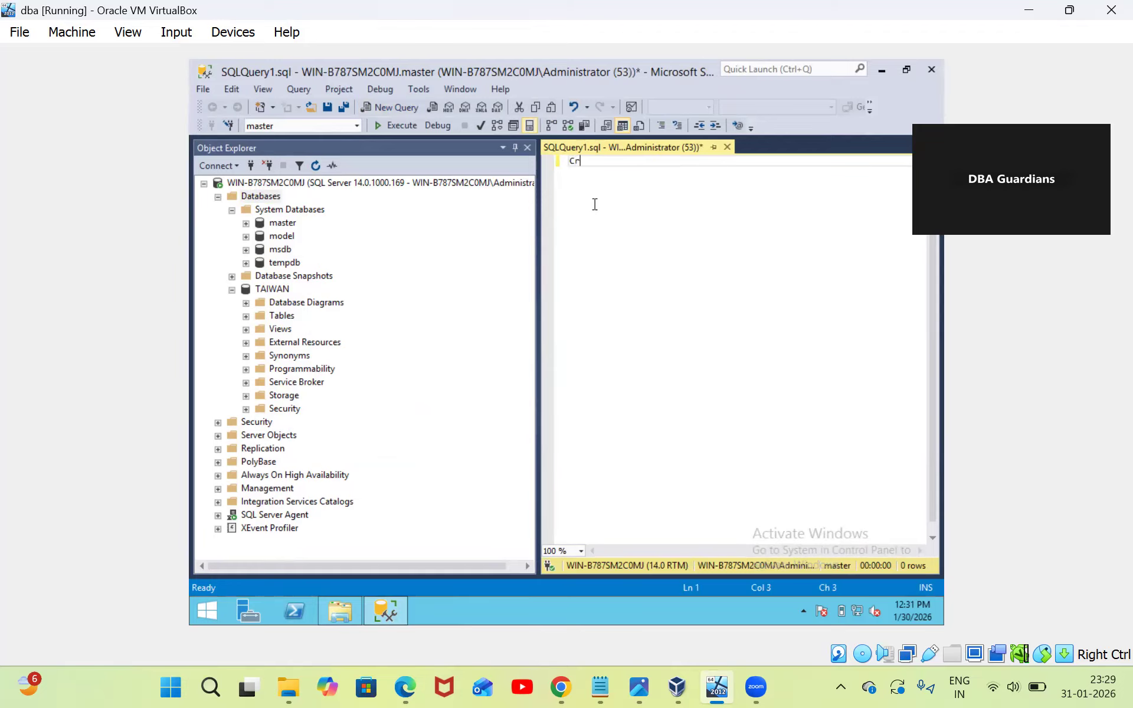
type("Databa")
type("se JAPAN")
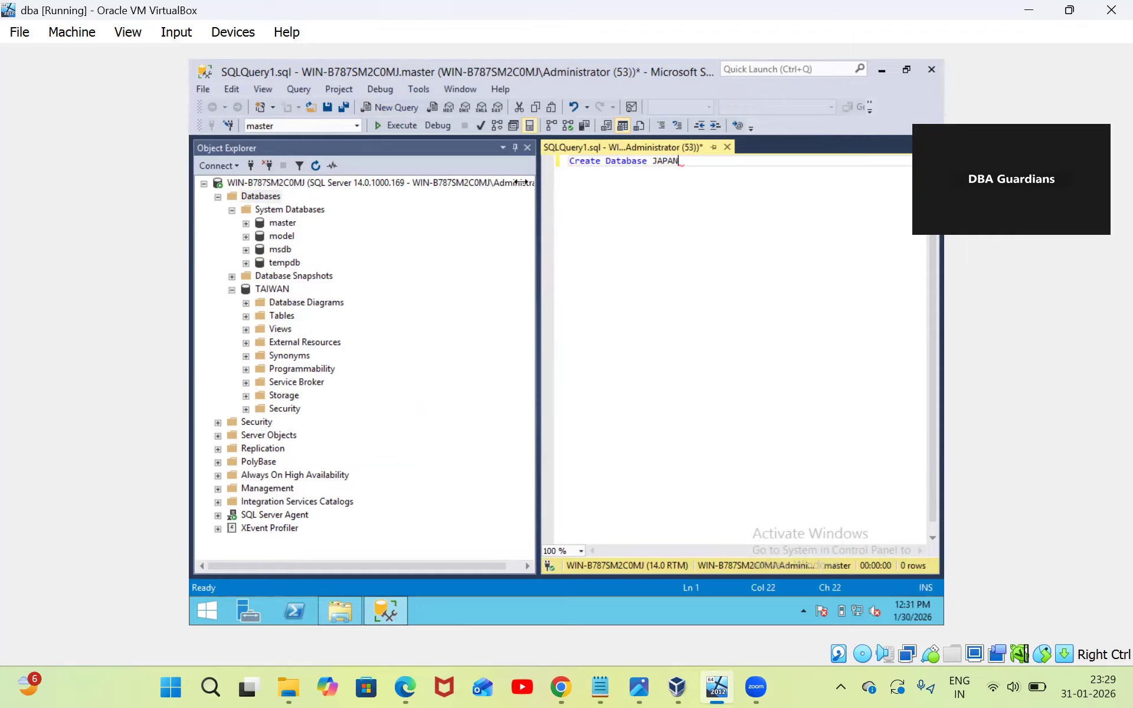
left_click(397, 125)
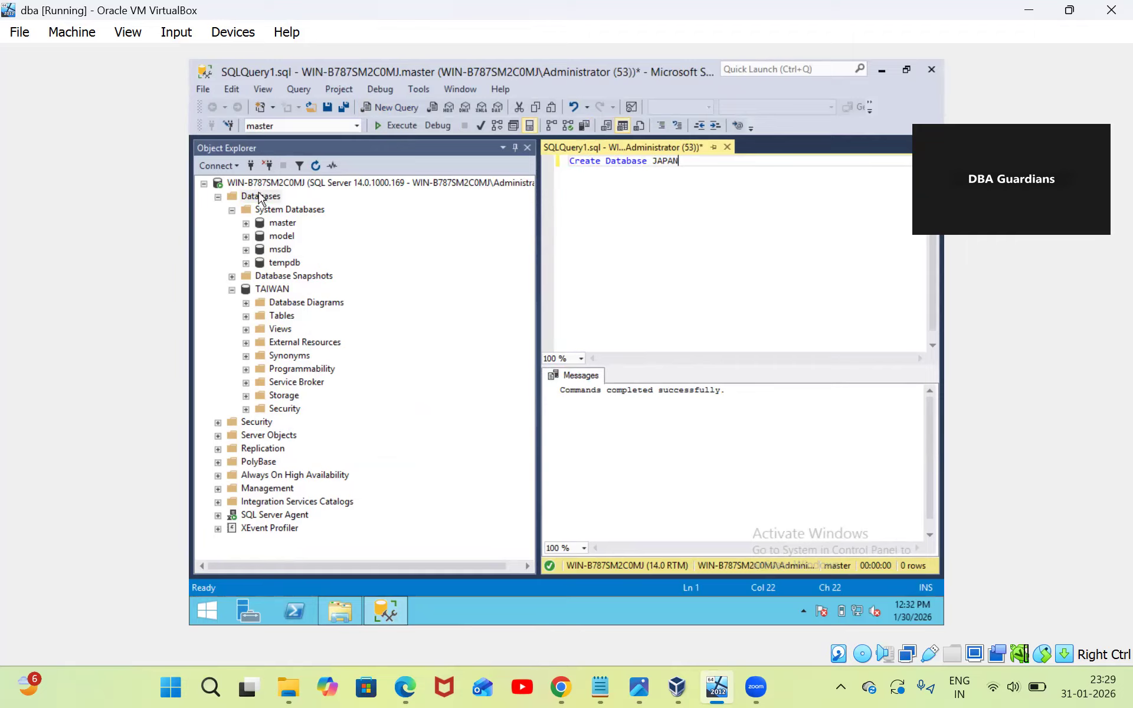
left_click(261, 196)
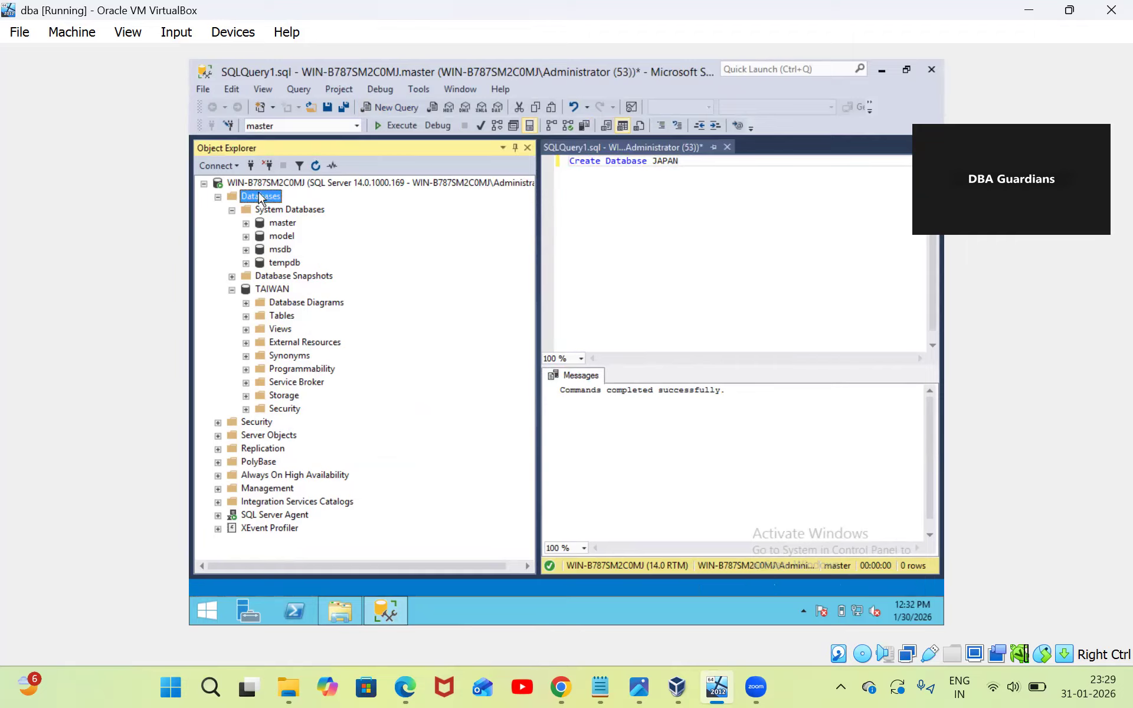
left_click(316, 167)
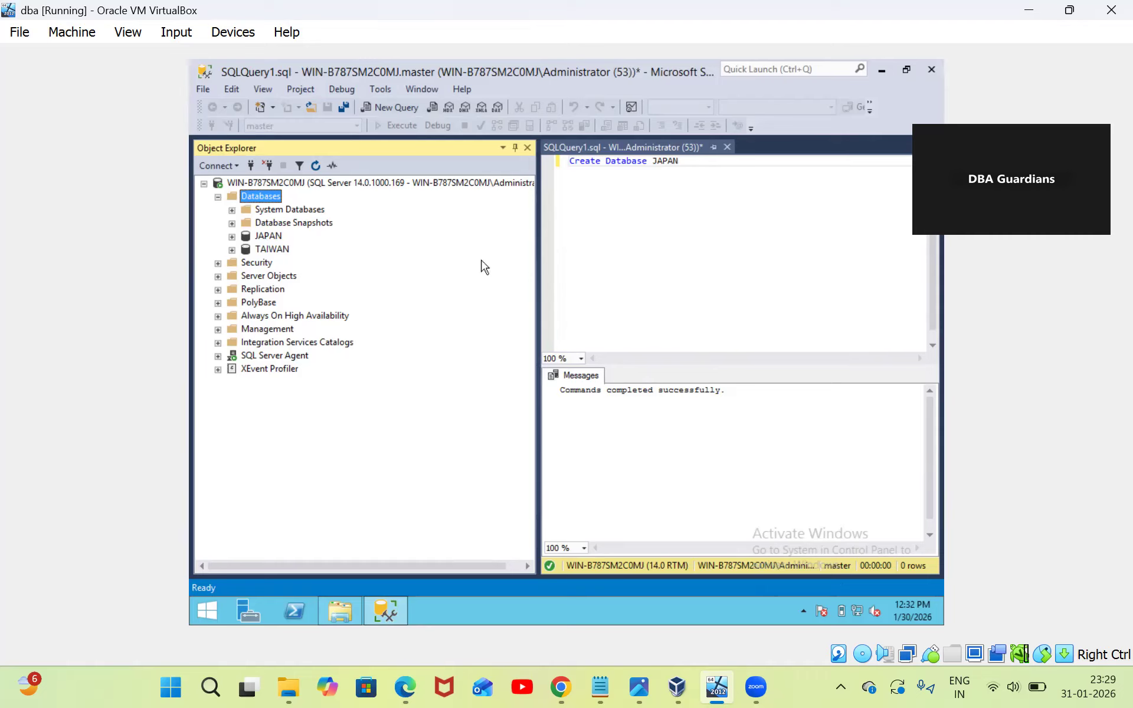
Step: Start a new database named CHINA from the Databases folder and check its options and filegroups
right_click(257, 196)
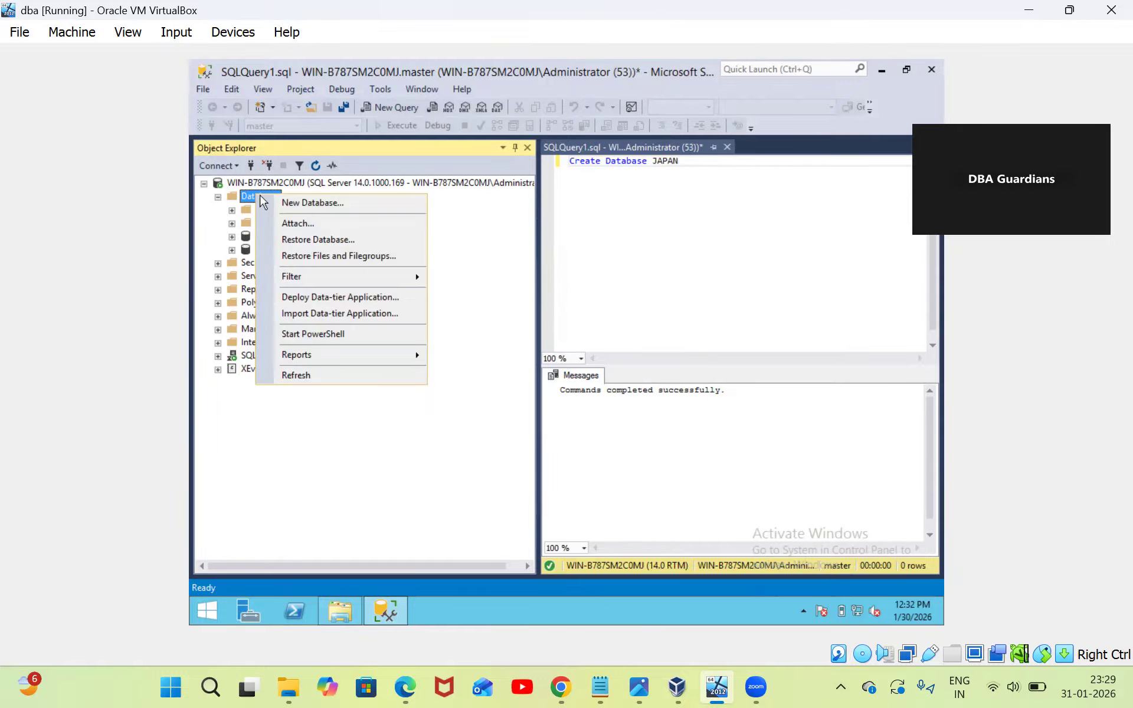
left_click(302, 203)
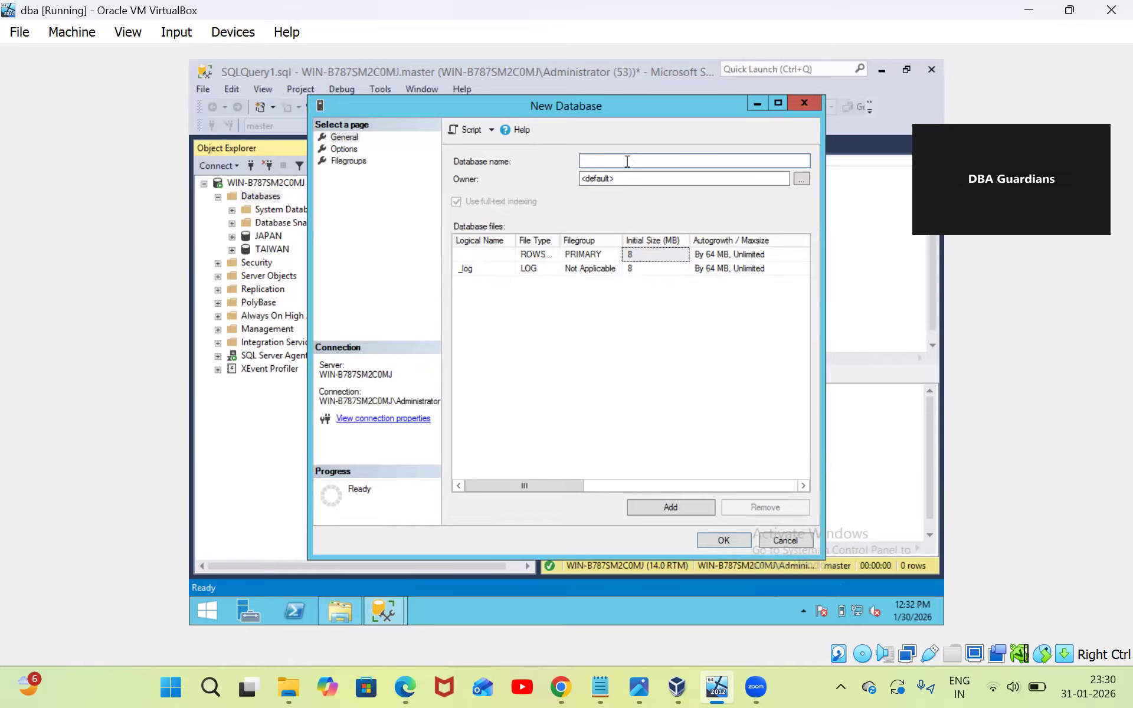
type("CHINA")
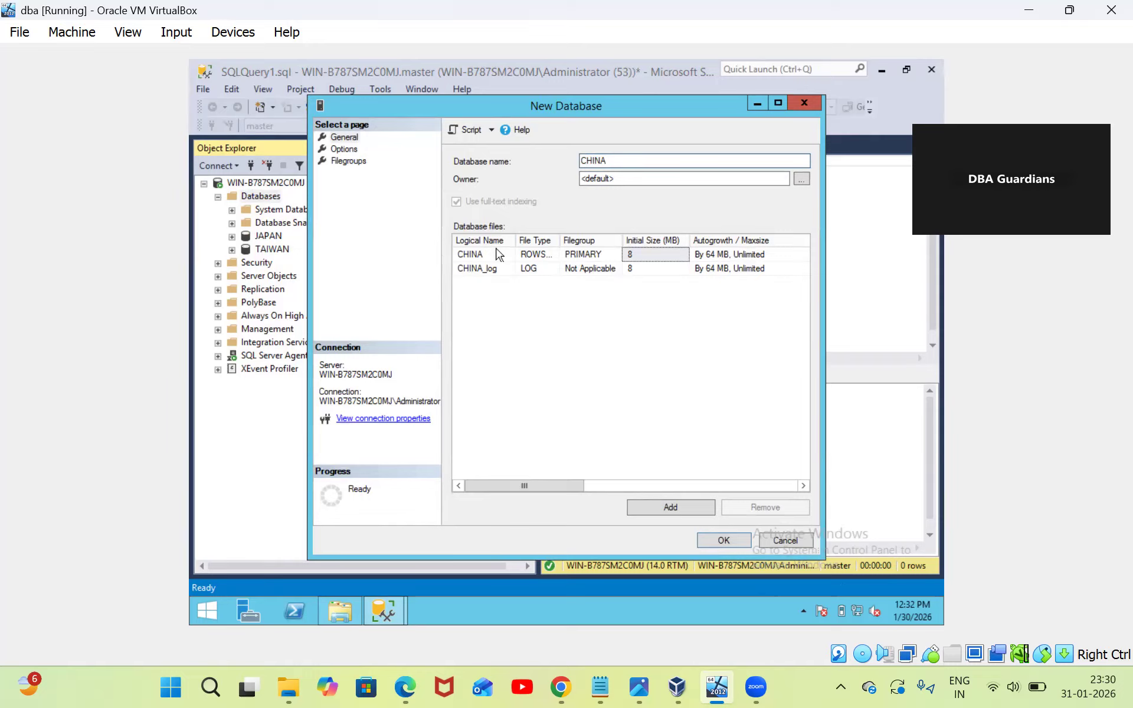
left_click(343, 152)
left_click(344, 160)
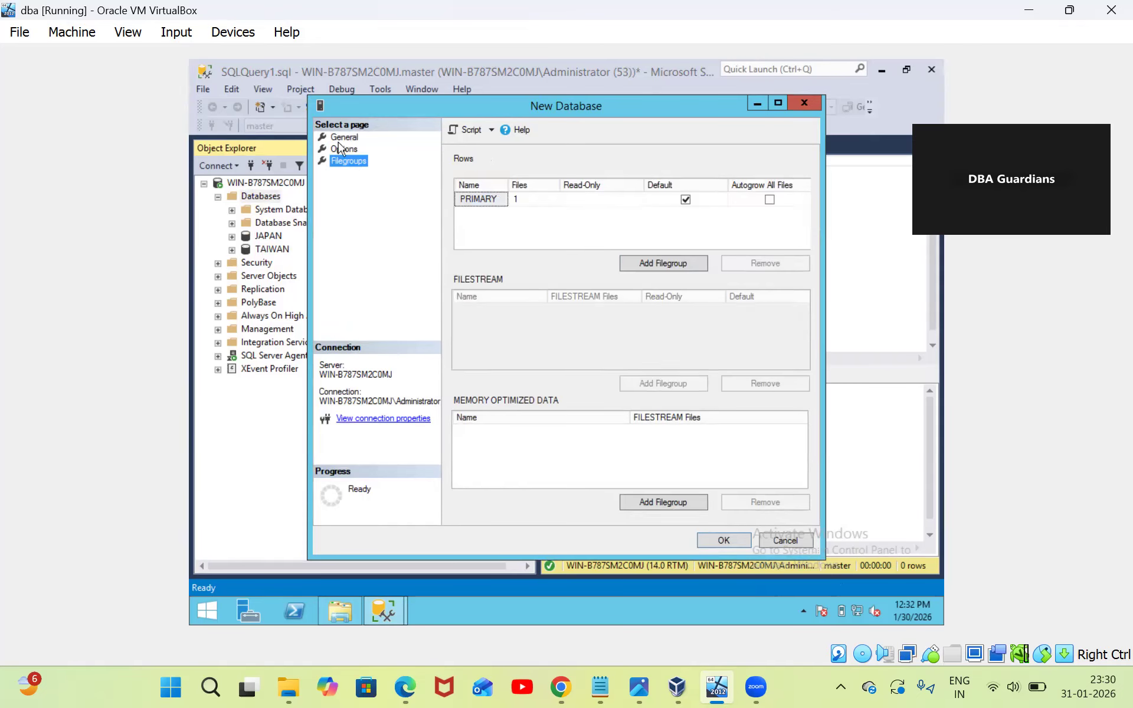
left_click(342, 137)
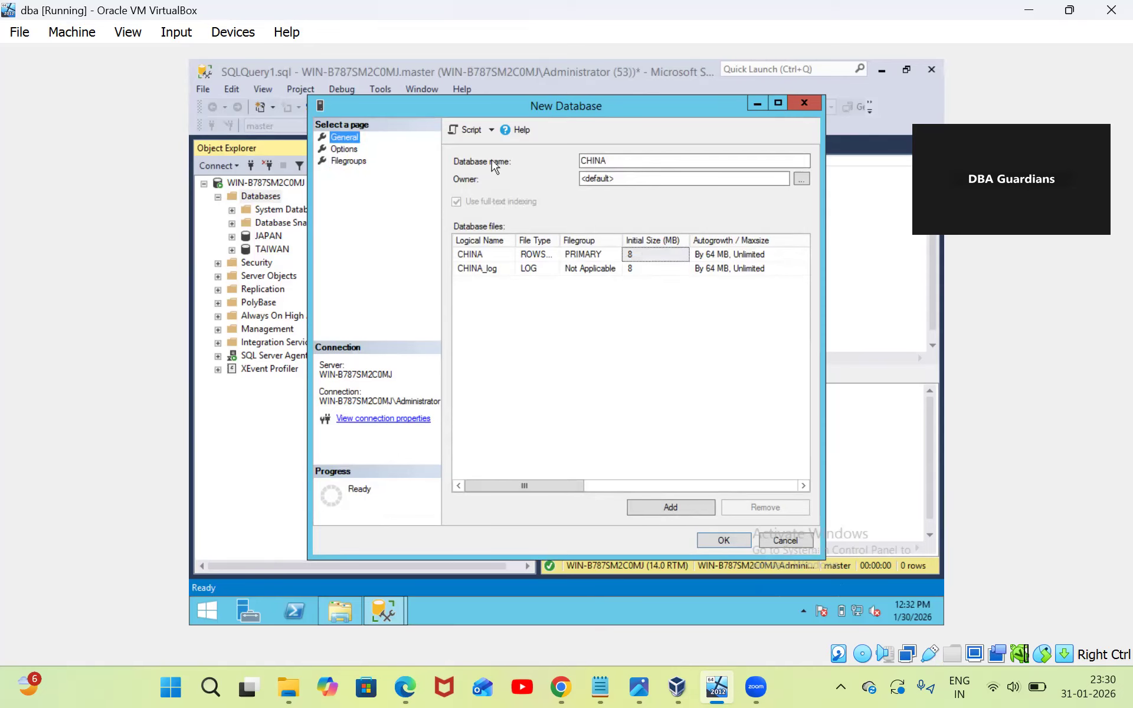
Step: Generate the creation script for the CHINA database and minimize the New Database dialog
left_click(780, 105)
left_click(343, 90)
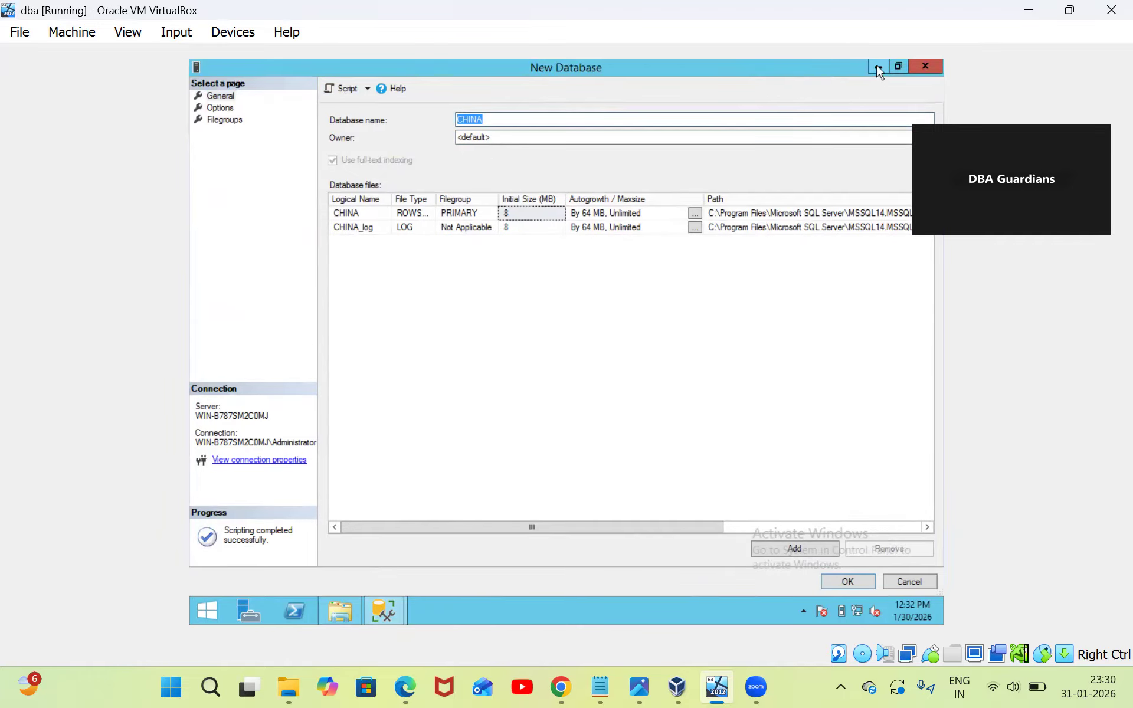
left_click(878, 68)
Step: Examine the generated CHINA script, including its ALTER DATABASE statements and file size and growth settings, in a widened query editor
scroll(720, 408, "down", 9)
scroll(720, 407, "down", 14)
scroll(720, 408, "up", 9)
scroll(720, 408, "up", 12)
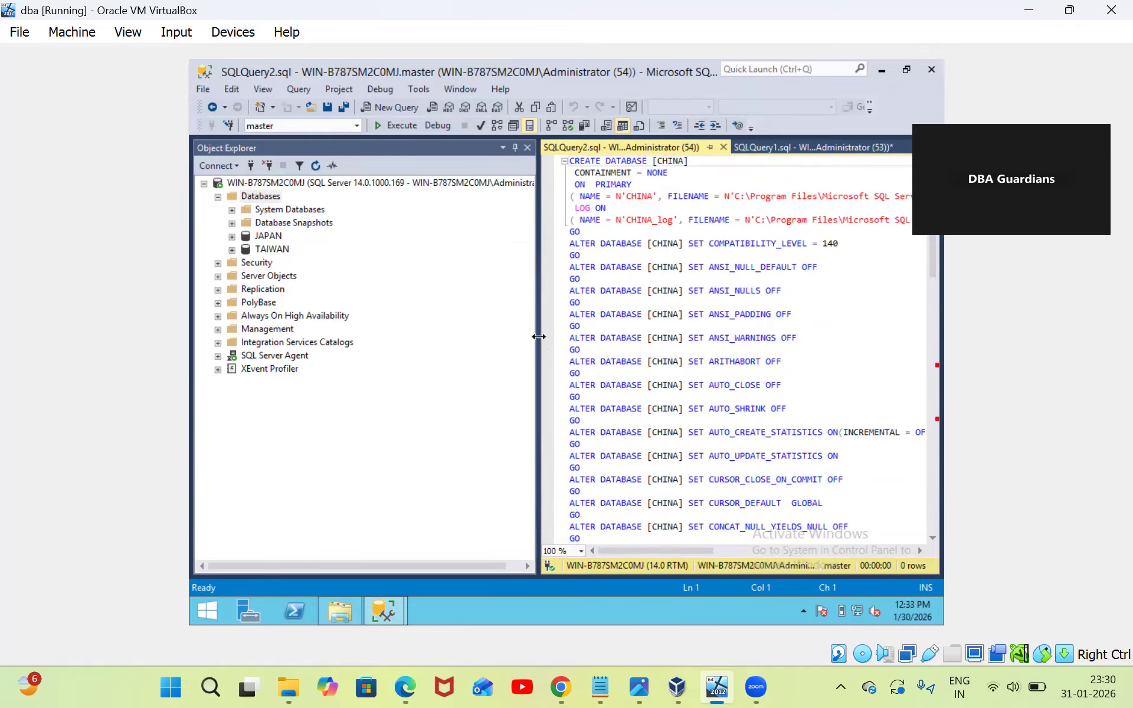
left_click_drag(539, 337, 421, 336)
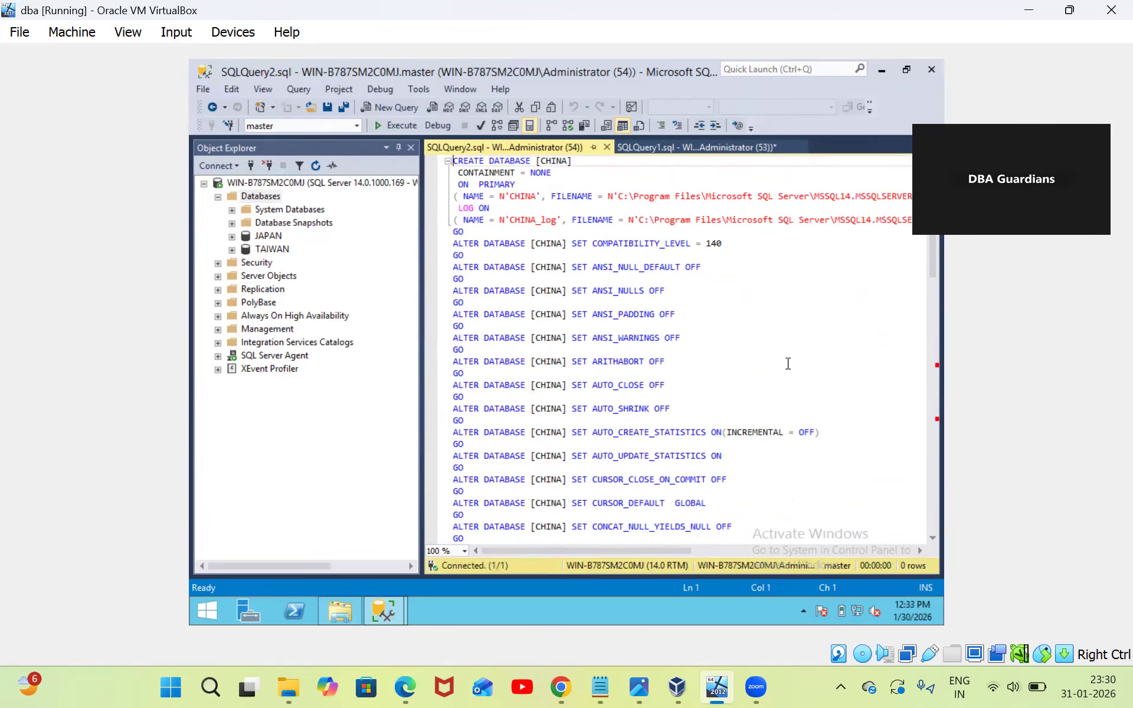
left_click(919, 550)
left_click_drag(917, 555, 917, 554)
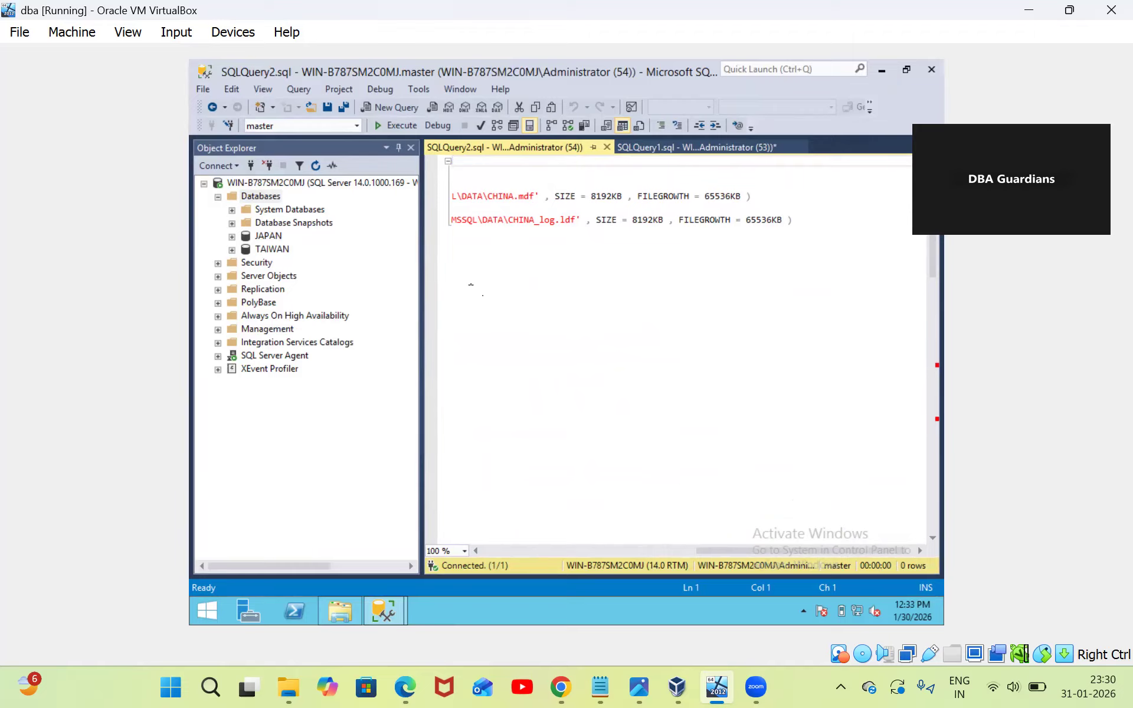
Step: Execute the generated script to create the CHINA database and refresh the Databases folder
left_click(396, 127)
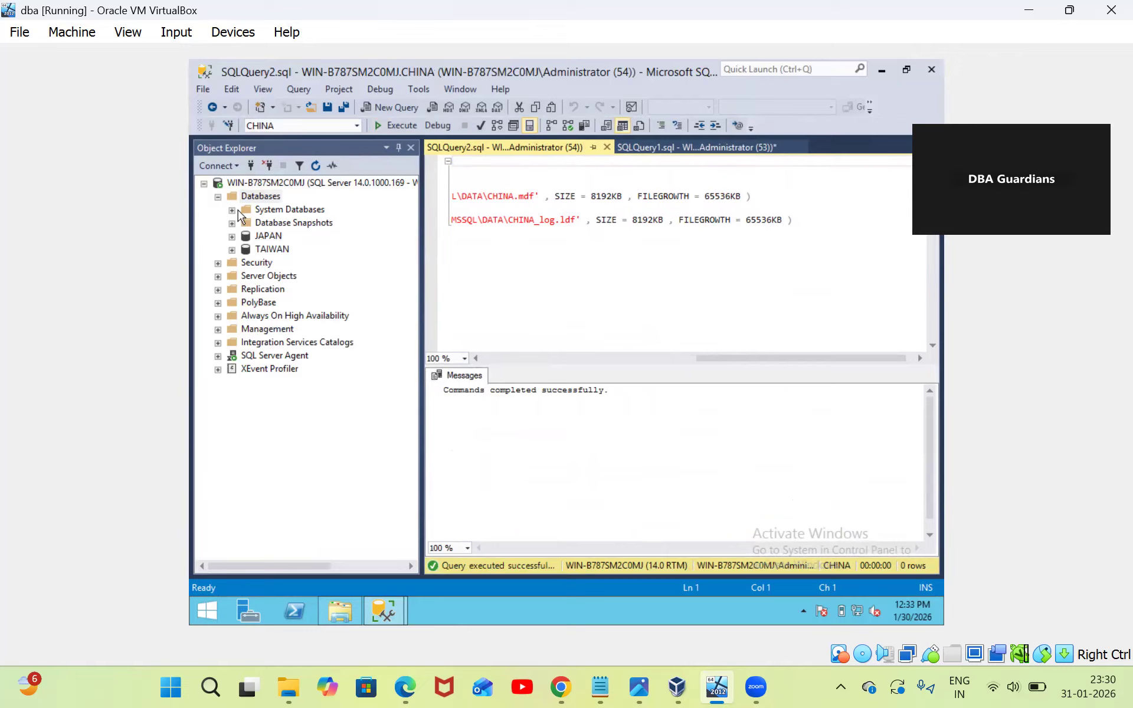
left_click(259, 198)
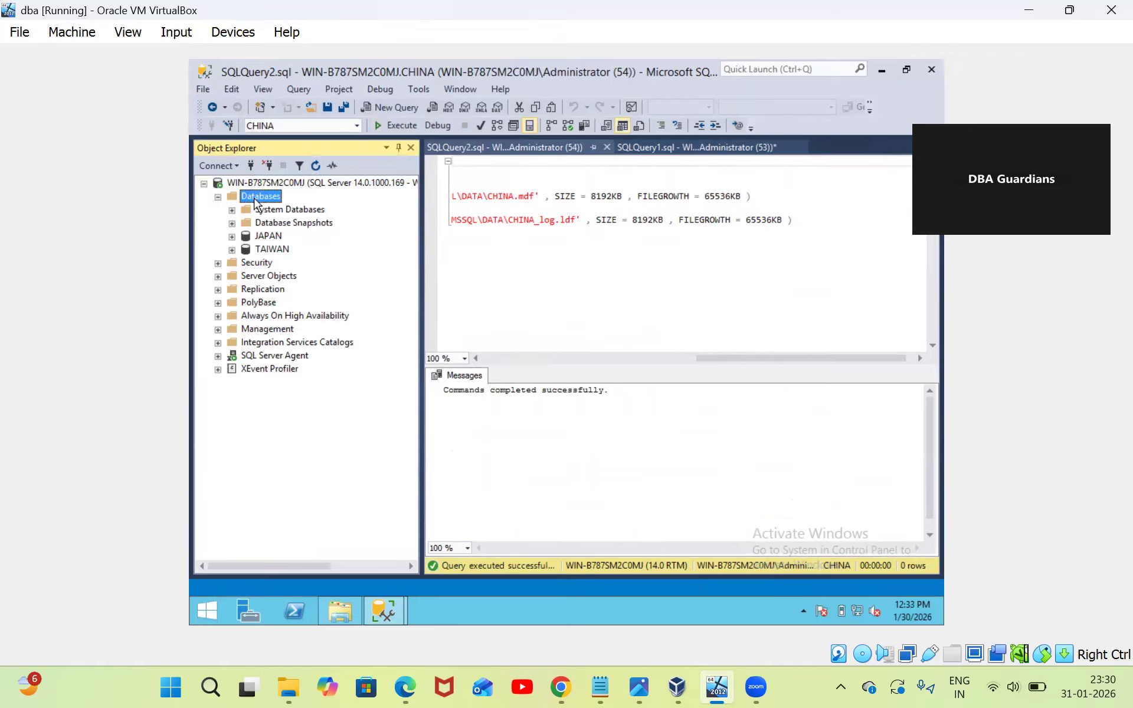
left_click(316, 166)
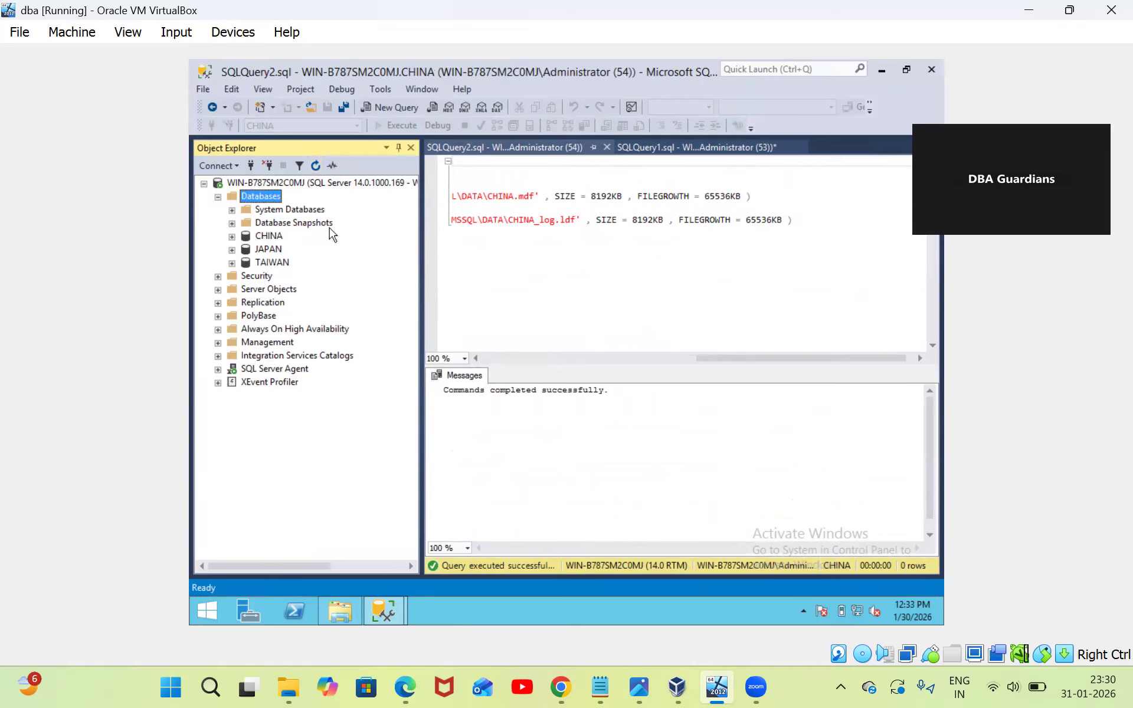
Step: Close the query window that holds the generated CHINA creation script
left_click(508, 301)
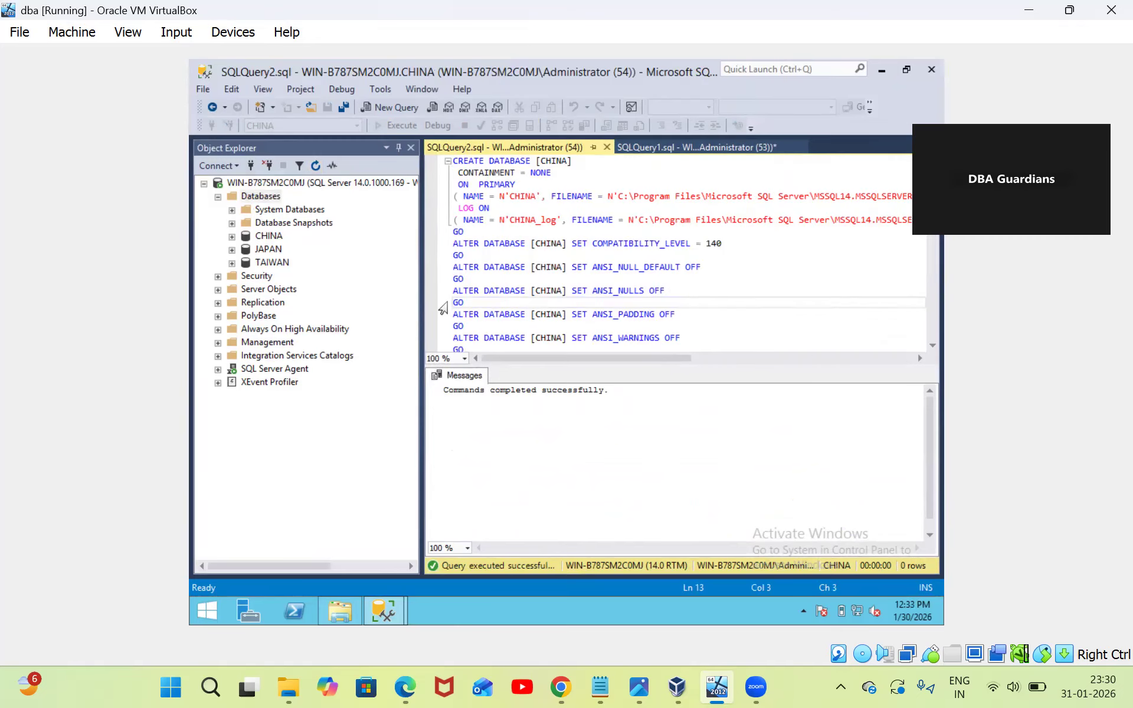
left_click(607, 148)
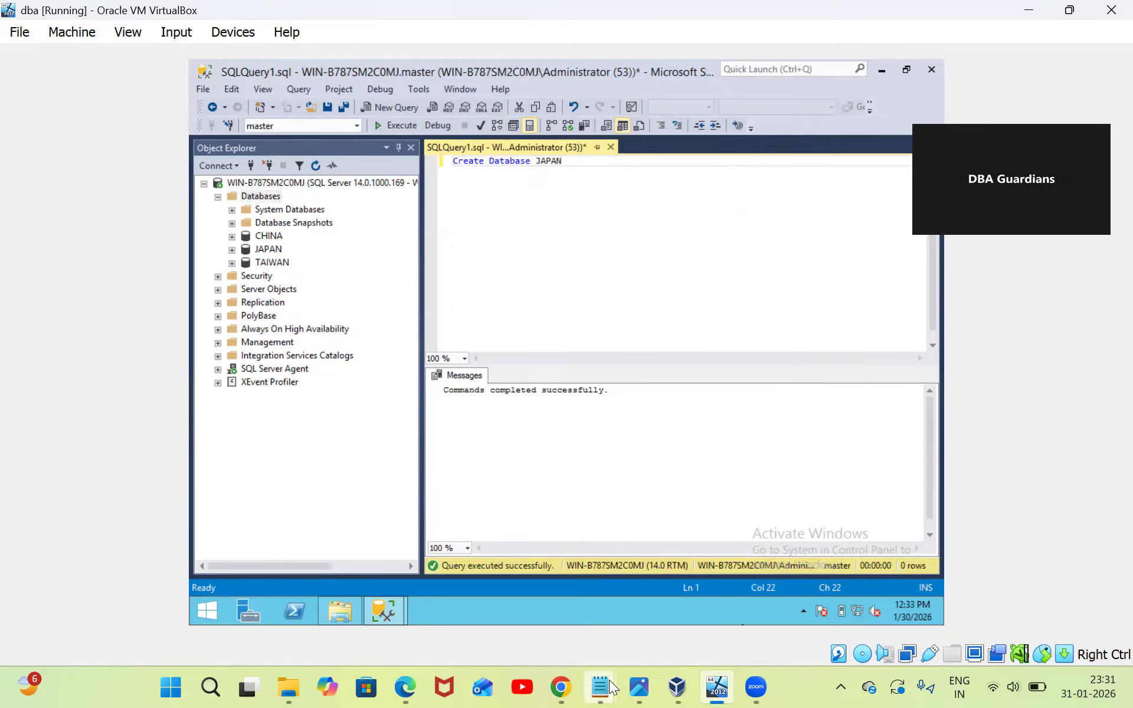
Step: Switch to the Notepad notes to review data files, pages and database types, and bring up the database_physical.png diagram in the image viewer
mouse_move(611, 686)
left_click(994, 596)
scroll(358, 434, "down", 5)
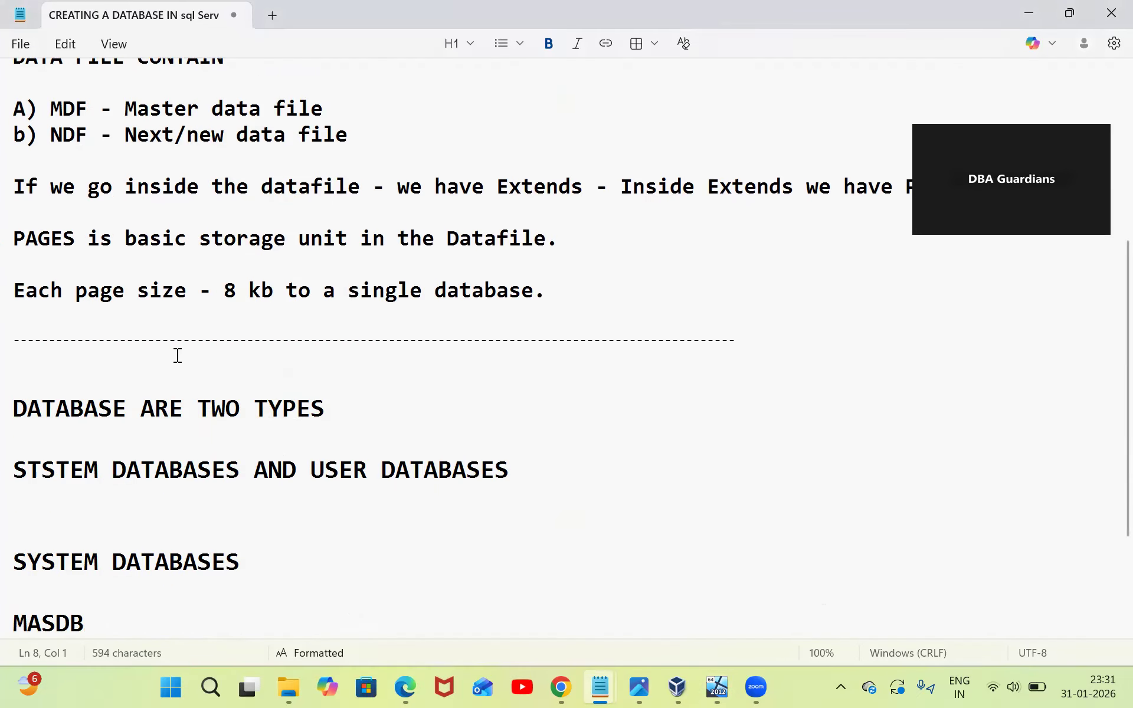
scroll(291, 325, "up", 1)
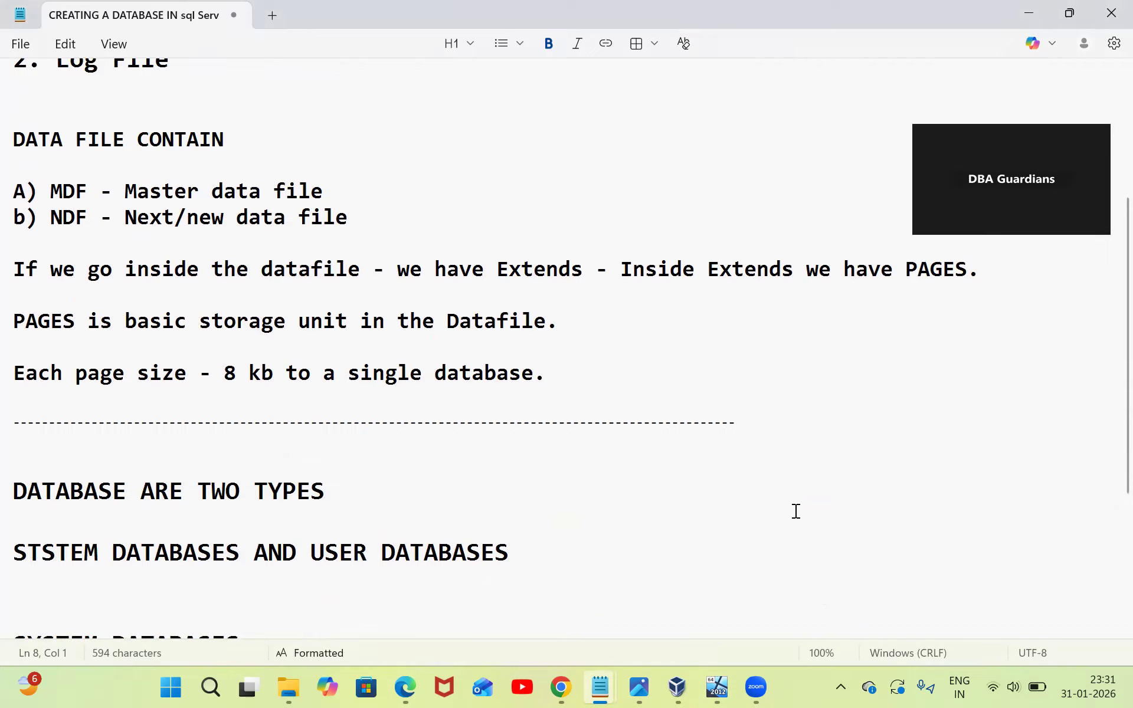
mouse_move(639, 686)
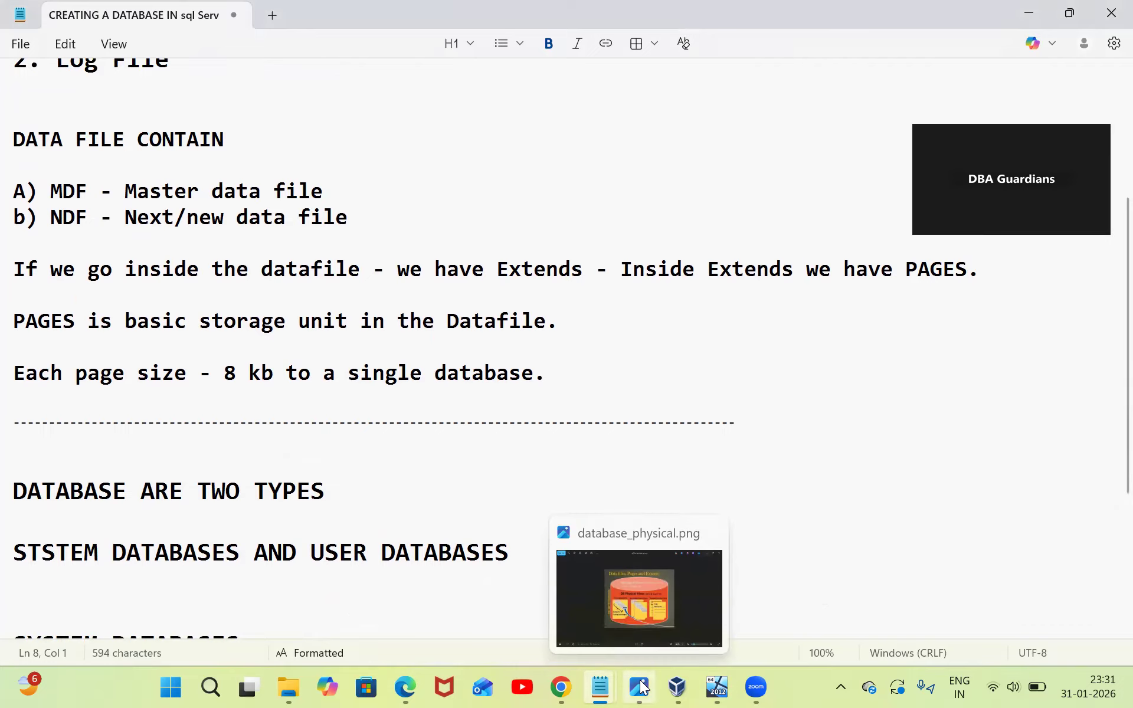
left_click(612, 587)
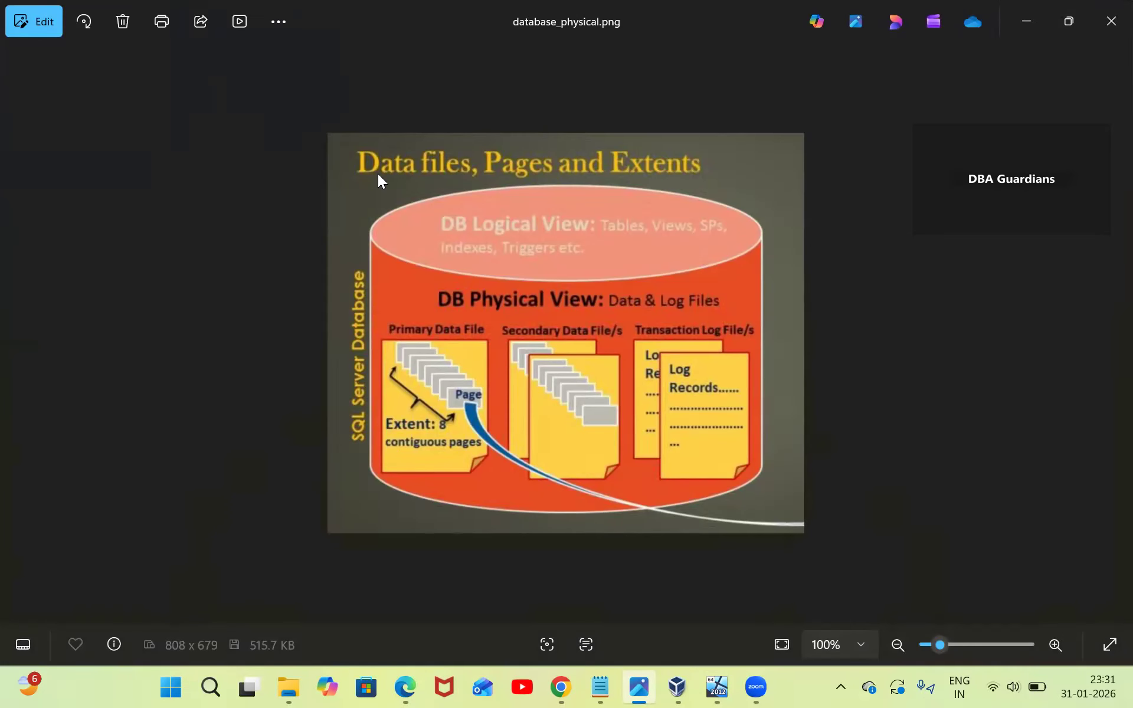
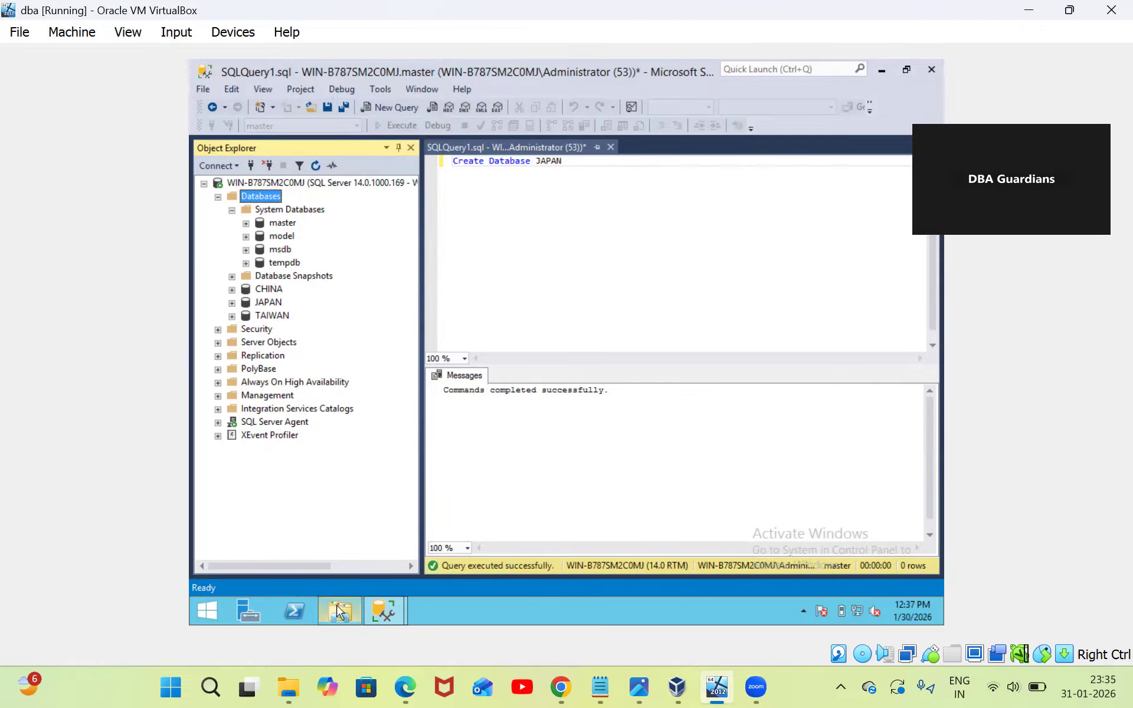
Step: Check the CHINA, JAPAN, TAIWAN and system database files in the refreshed DATA folder, and return to SQL Server Management Studio
mouse_move(338, 612)
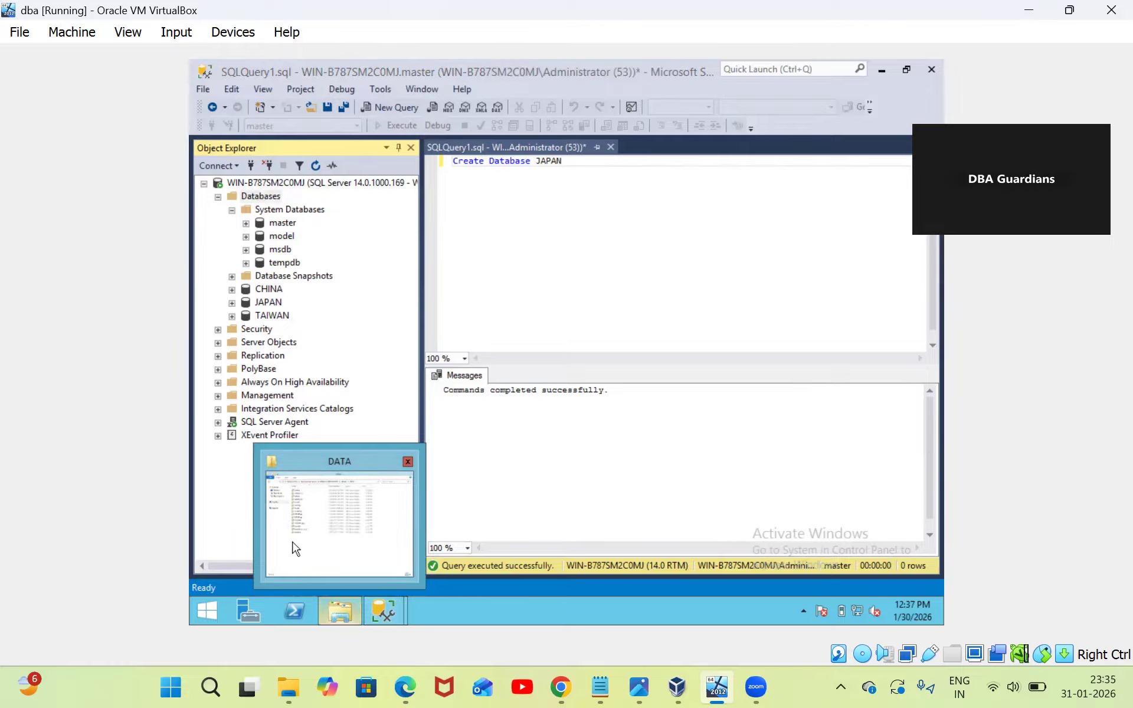
left_click(292, 542)
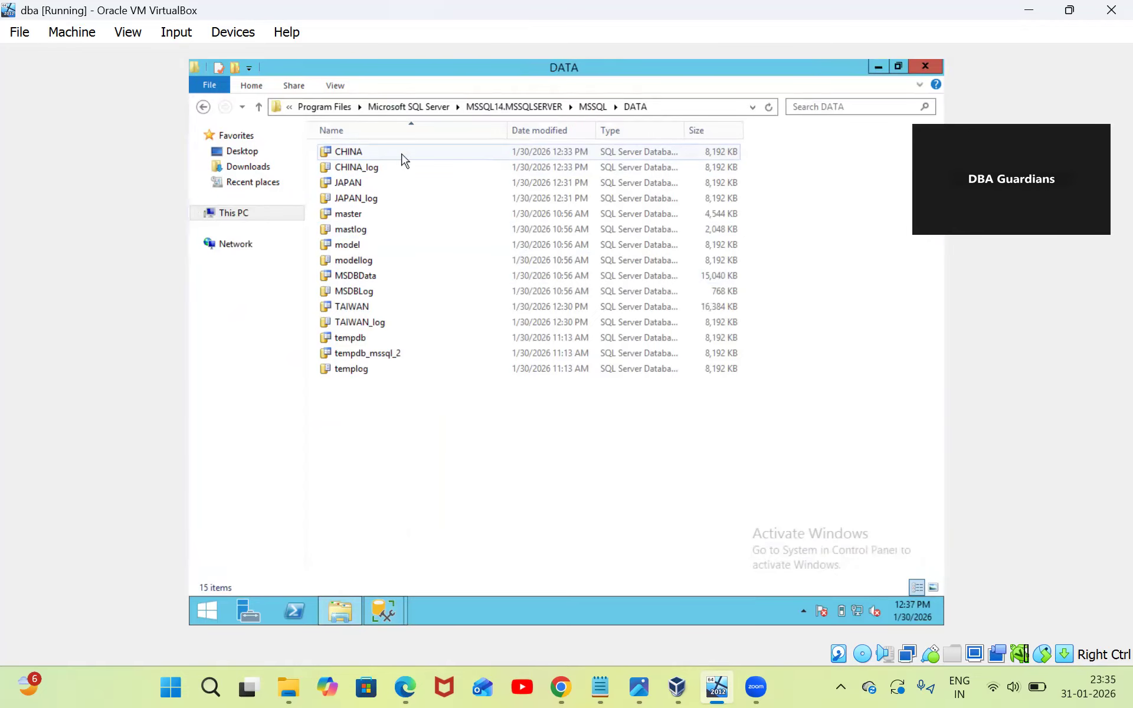
left_click(769, 106)
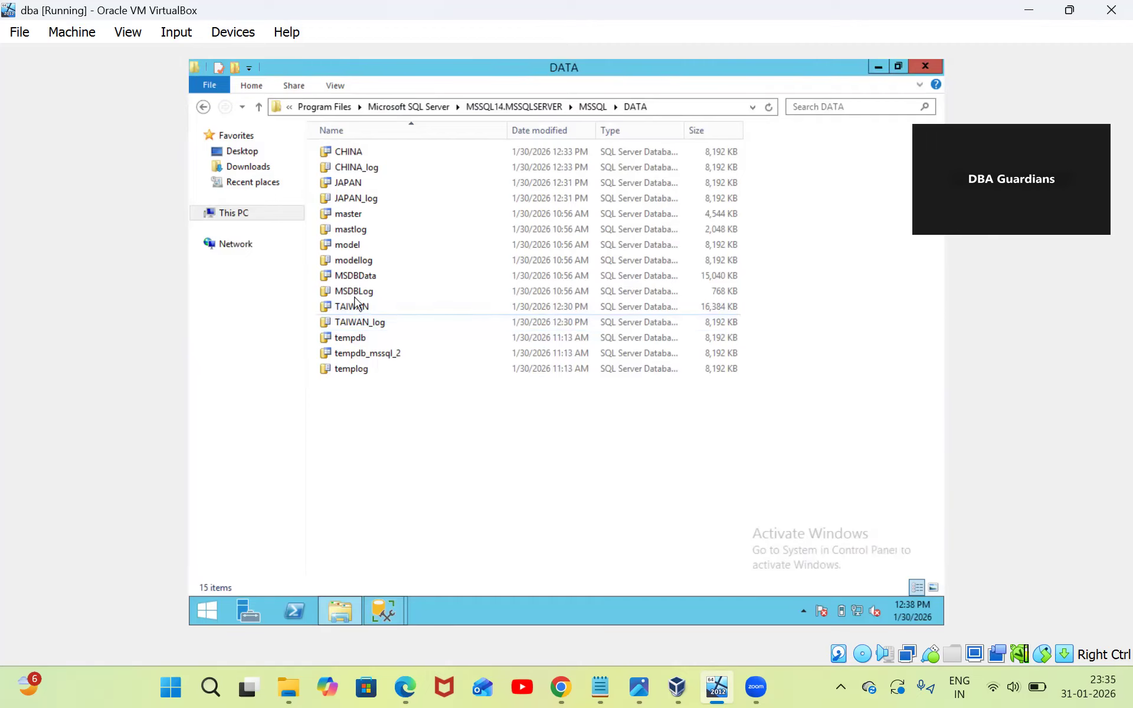
left_click(769, 108)
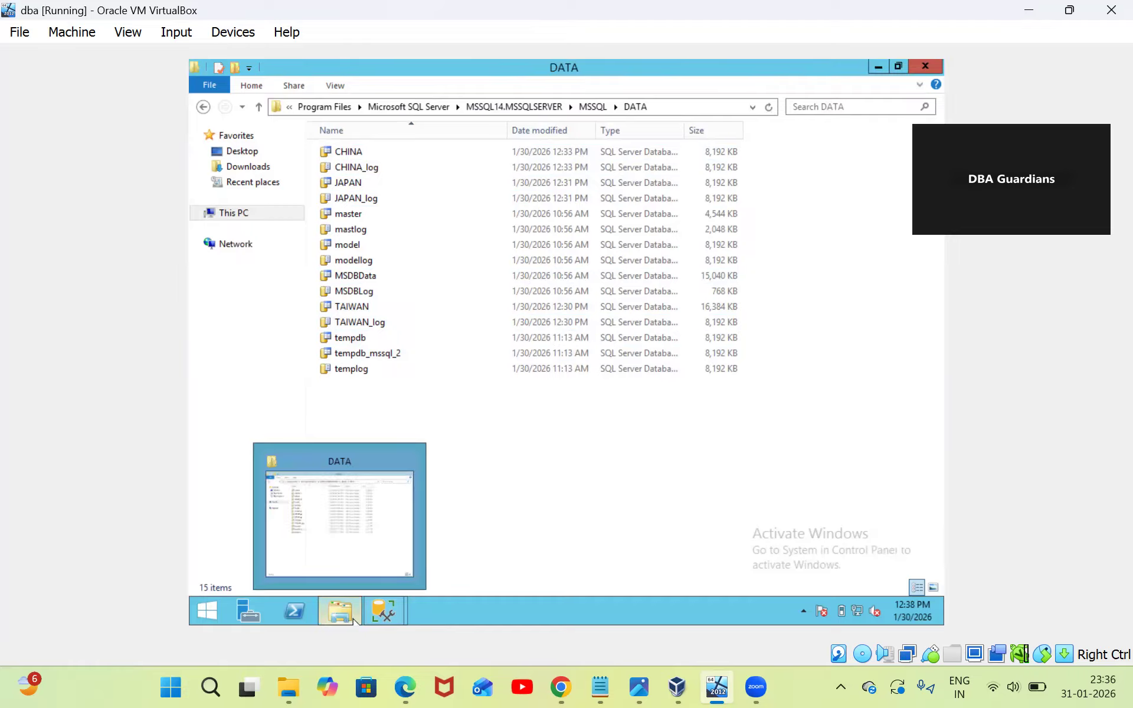
mouse_move(384, 610)
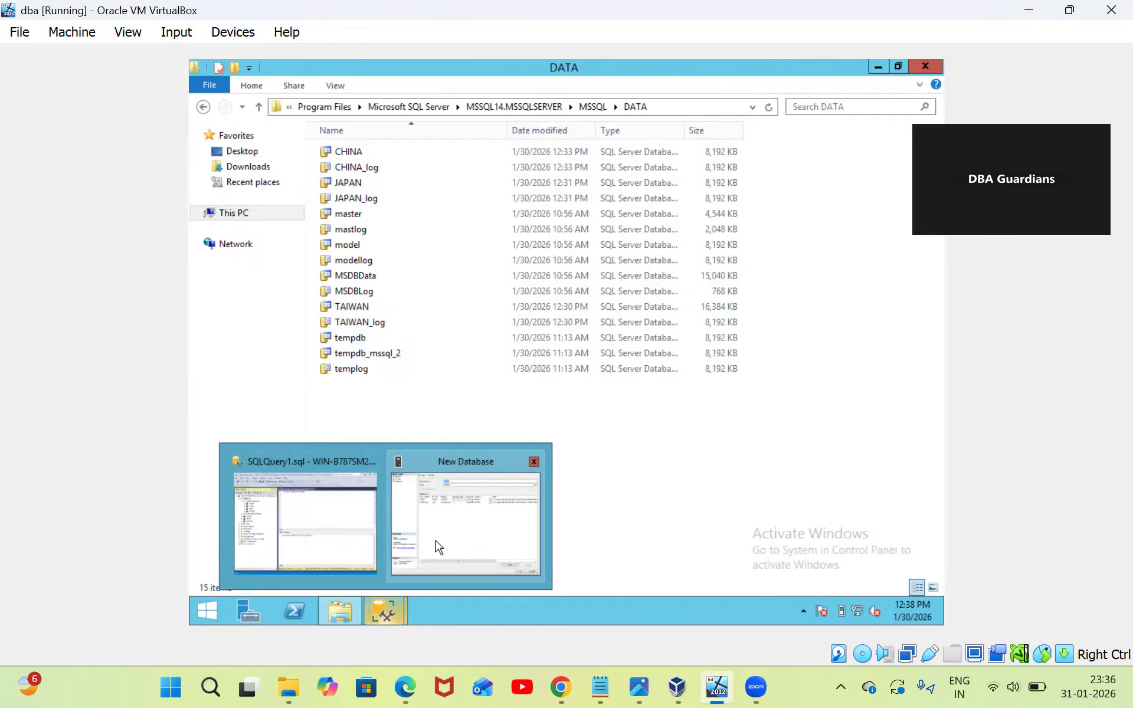
left_click(357, 521)
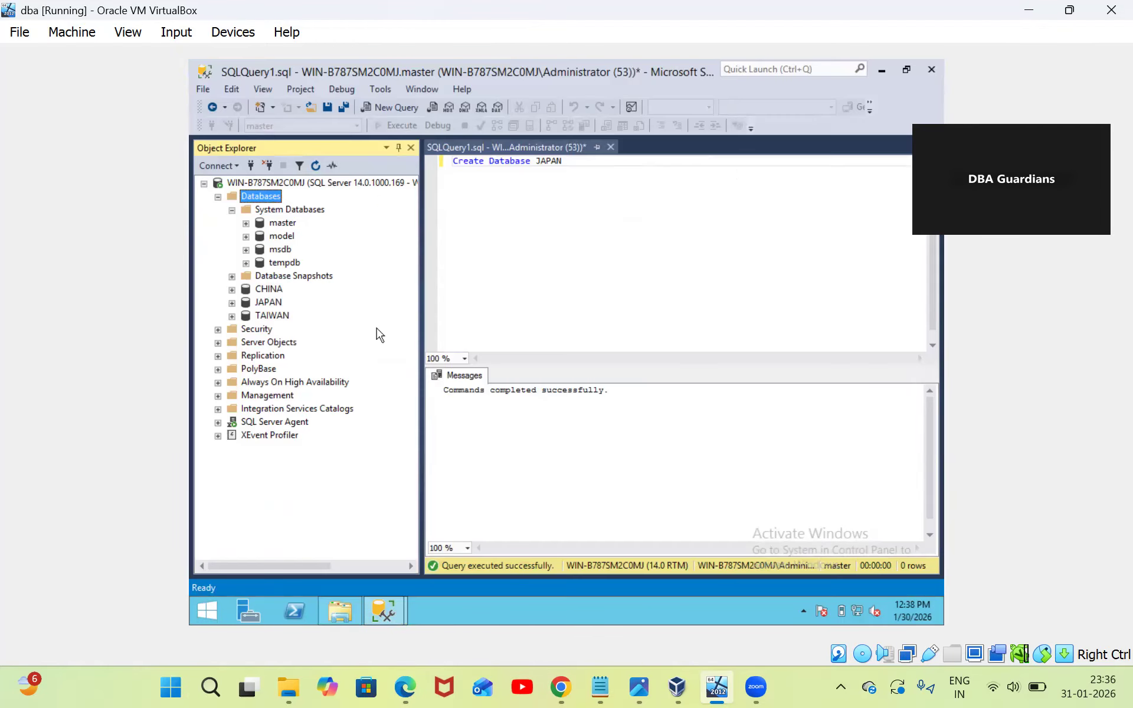